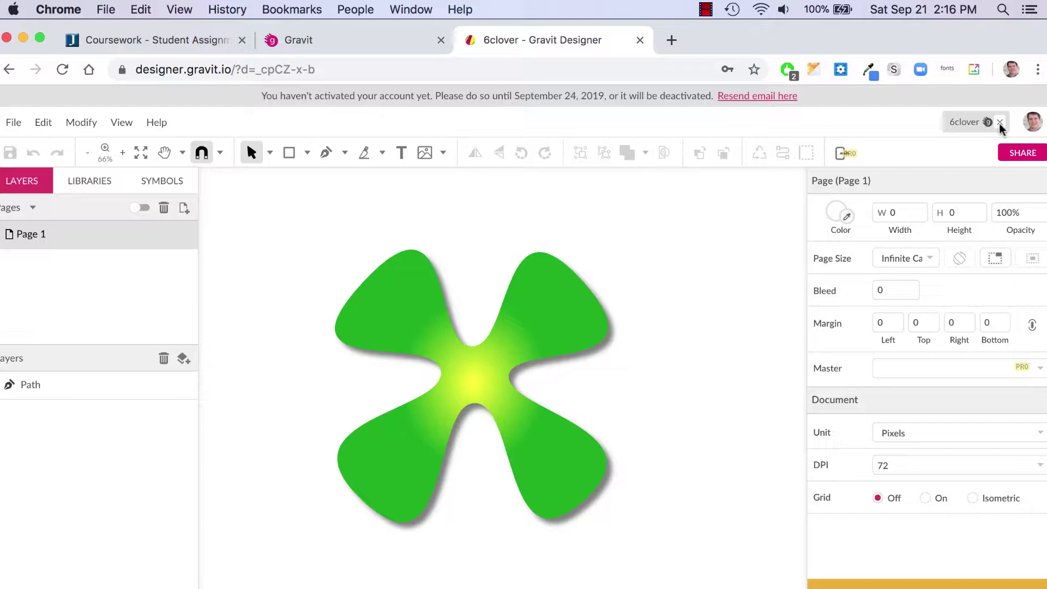
Close the 6clover design and create a new untitled design with no width or height set.
{"action": "left_click", "coordinate": [1000, 122]}
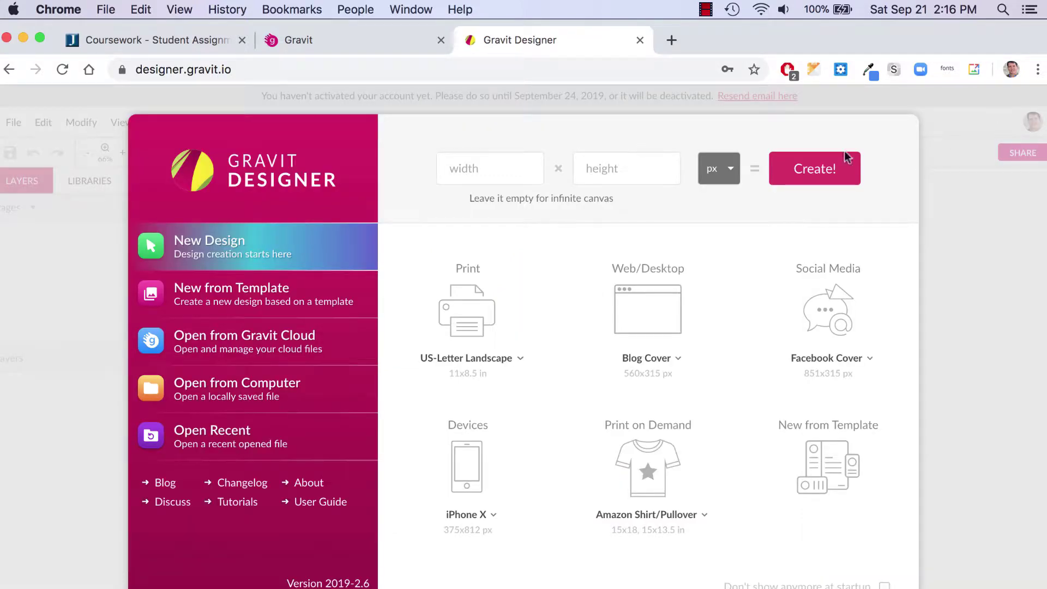
{"action": "left_click", "coordinate": [814, 170]}
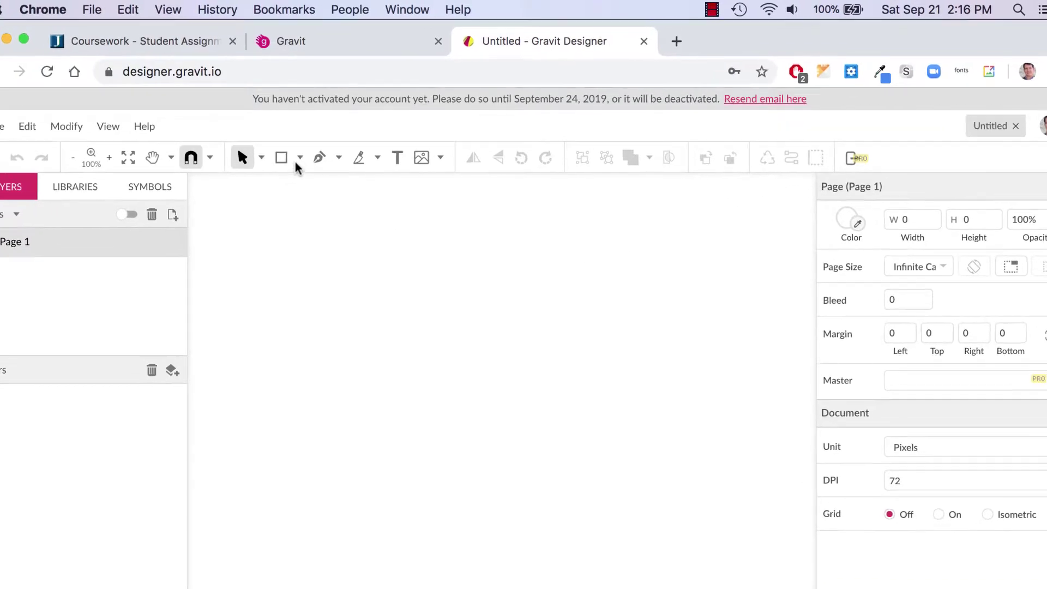
Draw an ellipse, size it to a 400 × 400 circle, and nudge it into place.
{"action": "left_click", "coordinate": [307, 153]}
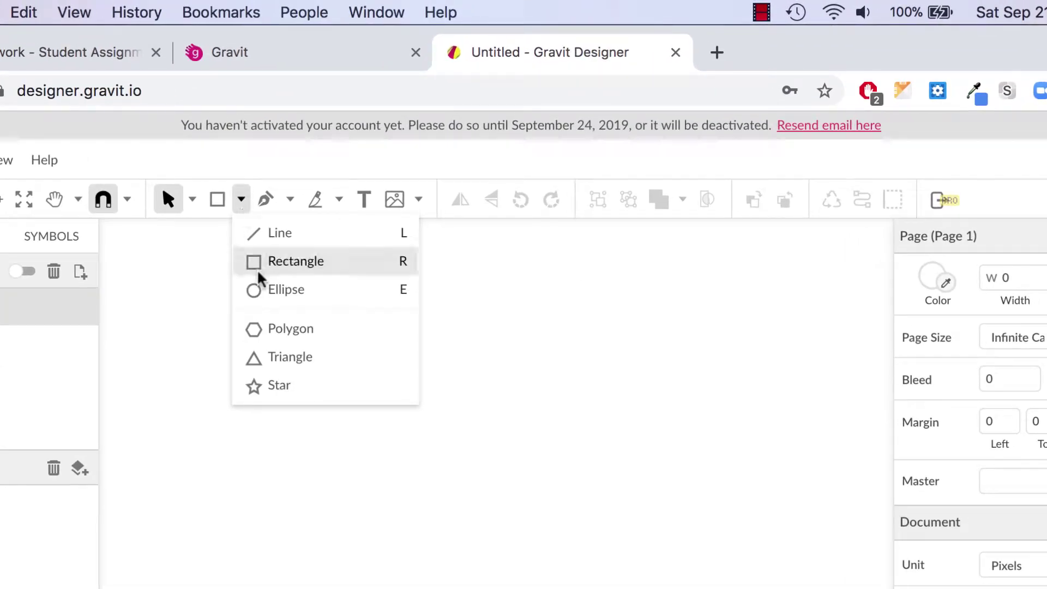
{"action": "left_click", "coordinate": [259, 290]}
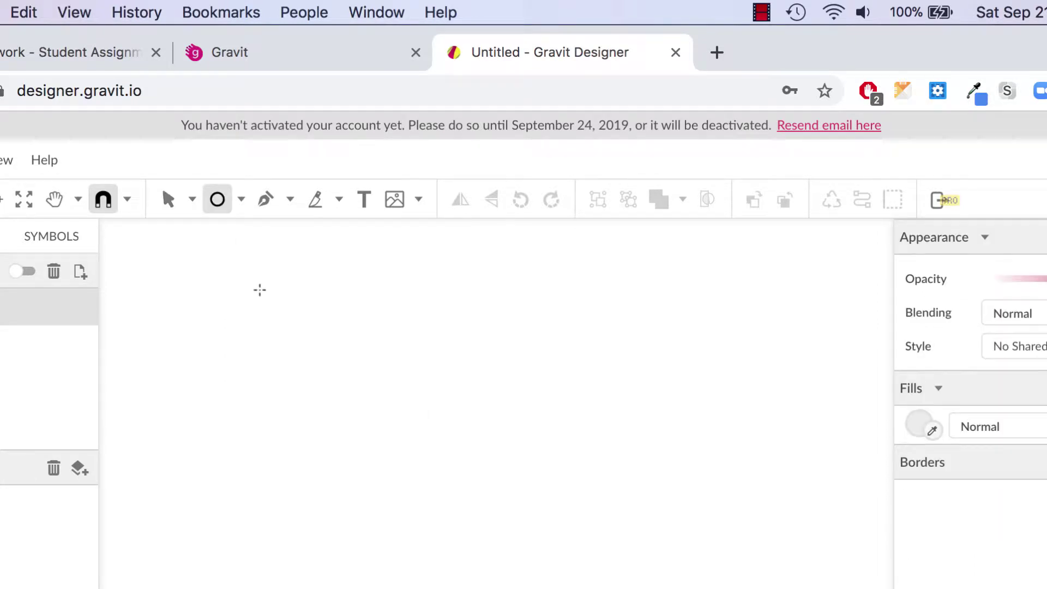
{"action": "left_click_drag", "start_coordinate": [260, 290], "coordinate": [720, 588]}
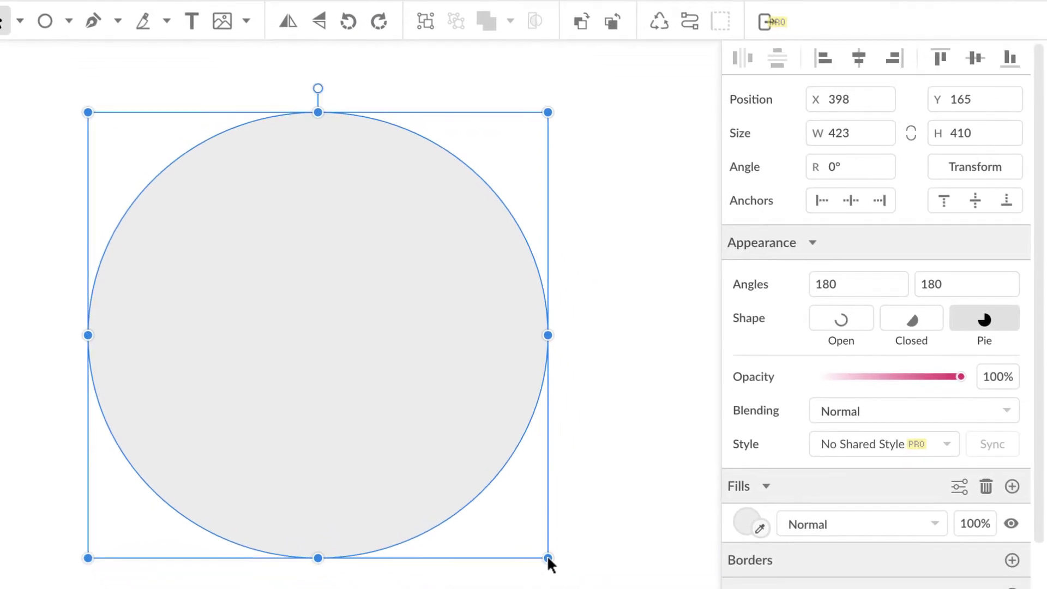
{"action": "left_click_drag", "start_coordinate": [869, 133], "coordinate": [791, 133]}
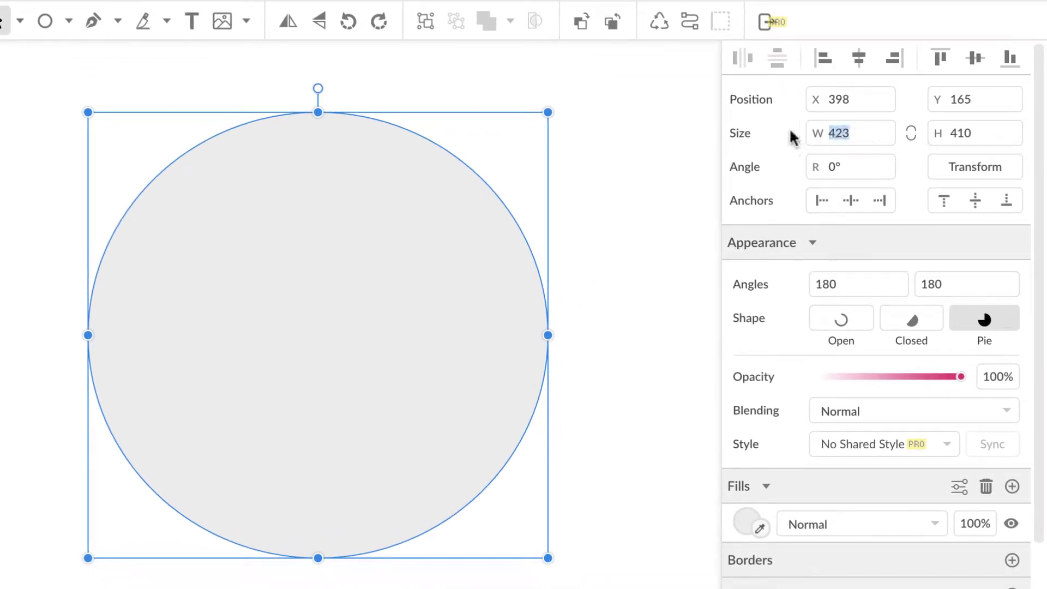
{"action": "type", "text": "400"}
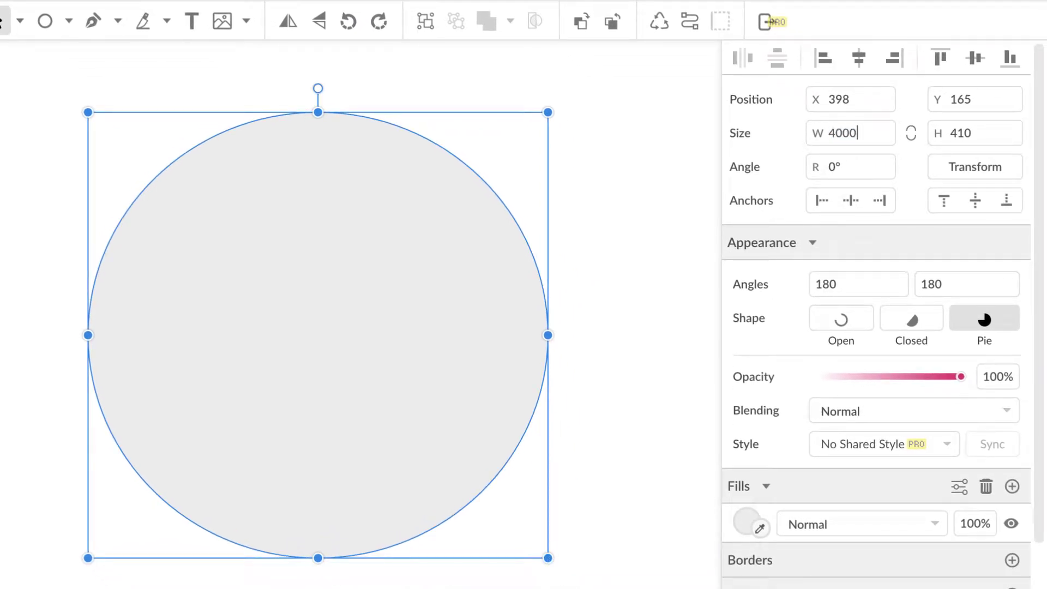
{"action": "key", "text": "Tab"}
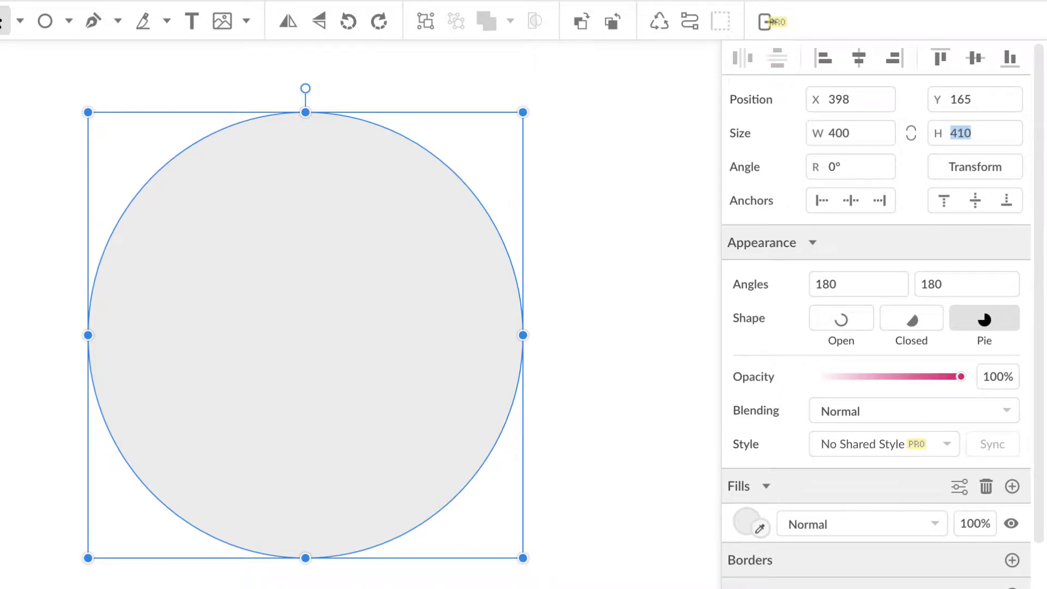
{"action": "type", "text": "400"}
{"action": "key", "text": "Return"}
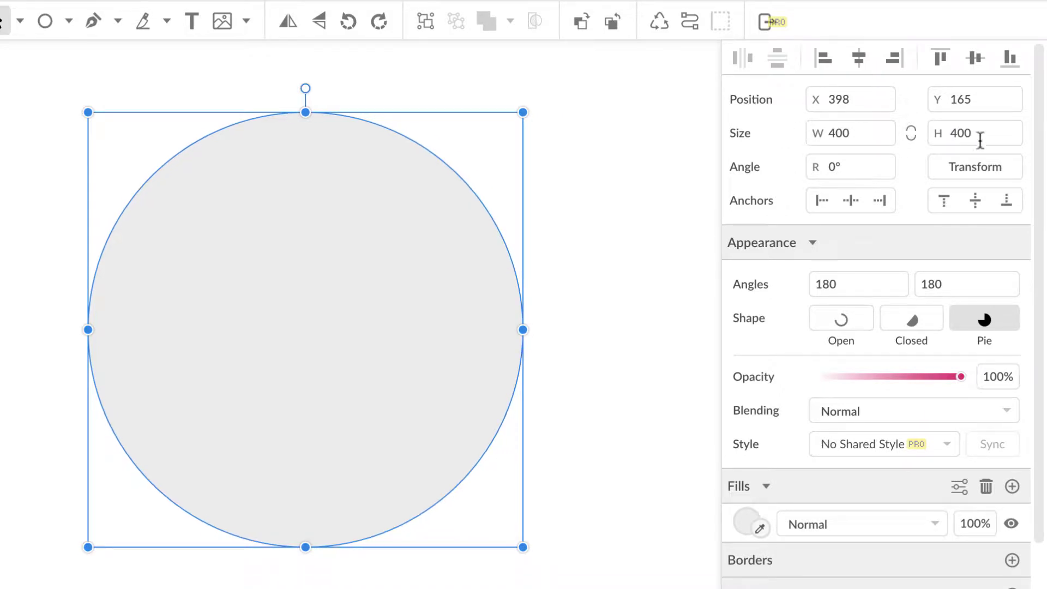
{"action": "mouse_move", "coordinate": [396, 249]}
{"action": "left_mouse_down"}
{"action": "mouse_move", "coordinate": [409, 243]}
{"action": "mouse_move", "coordinate": [401, 242]}
{"action": "left_mouse_up"}
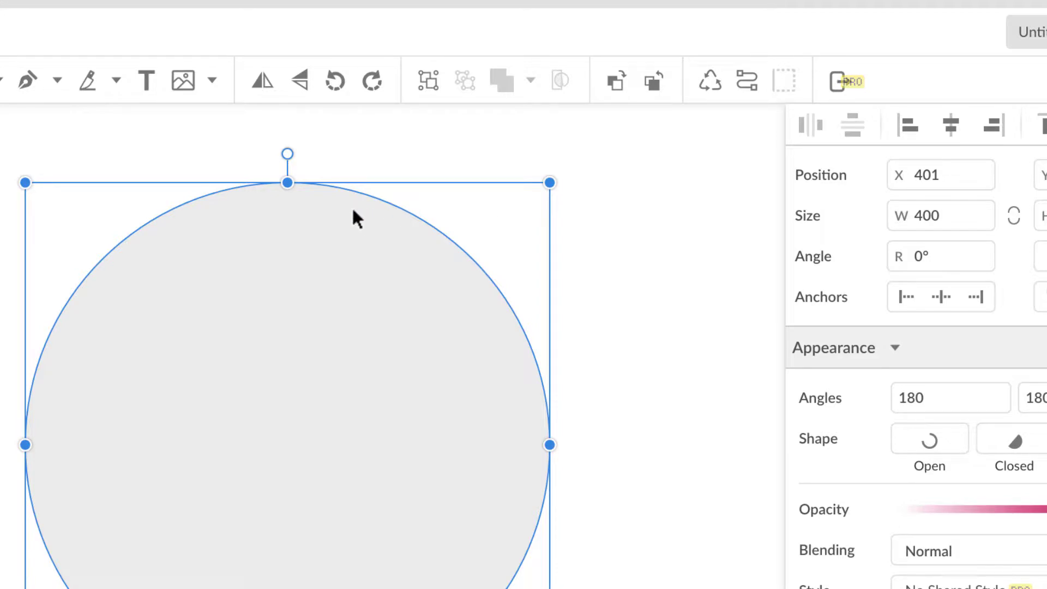
Switch to the Direct select (D) tool.
{"action": "left_click", "coordinate": [1, 80]}
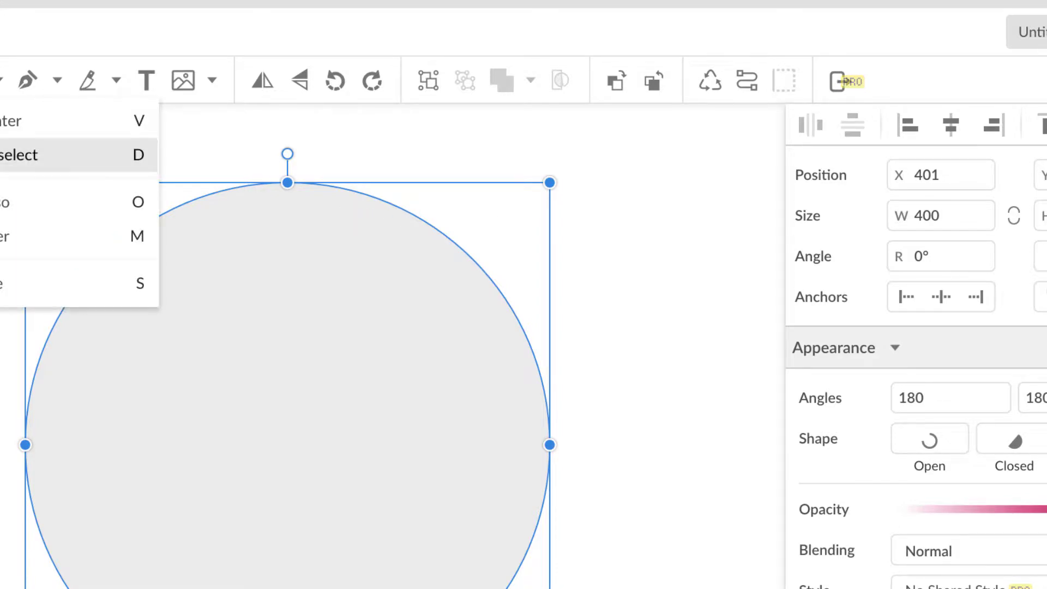
{"action": "left_click", "coordinate": [11, 155]}
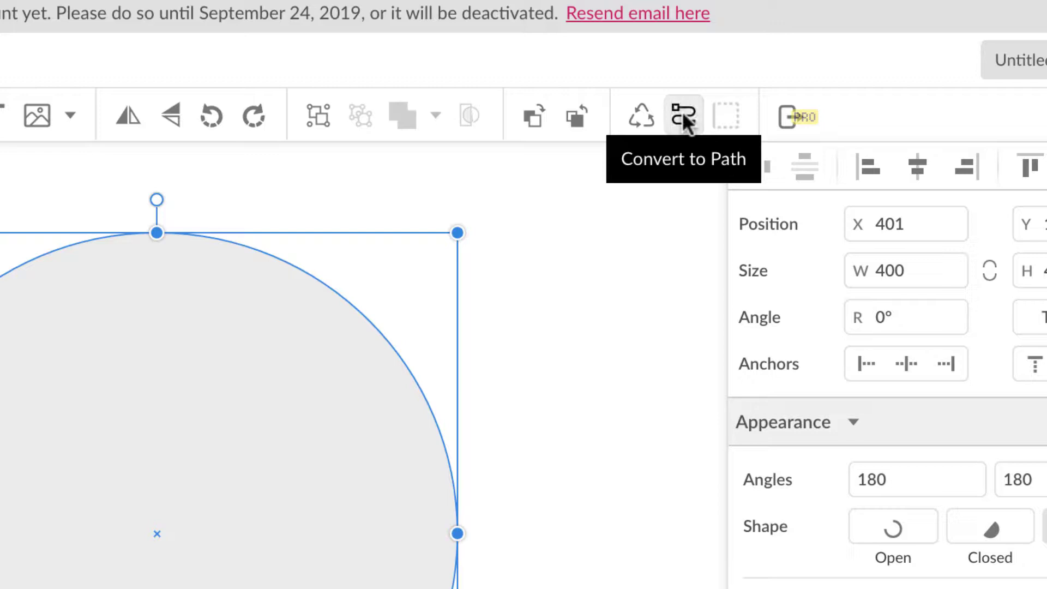
Convert the circle to a path and check its top, bottom, left and right anchors.
{"action": "left_click", "coordinate": [682, 110]}
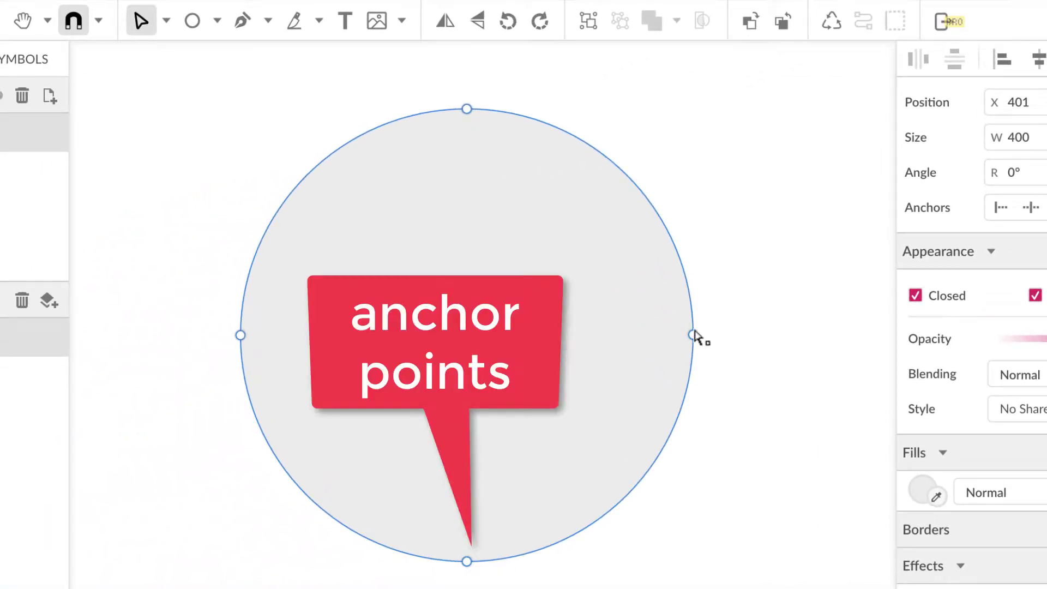
{"action": "left_click", "coordinate": [469, 110]}
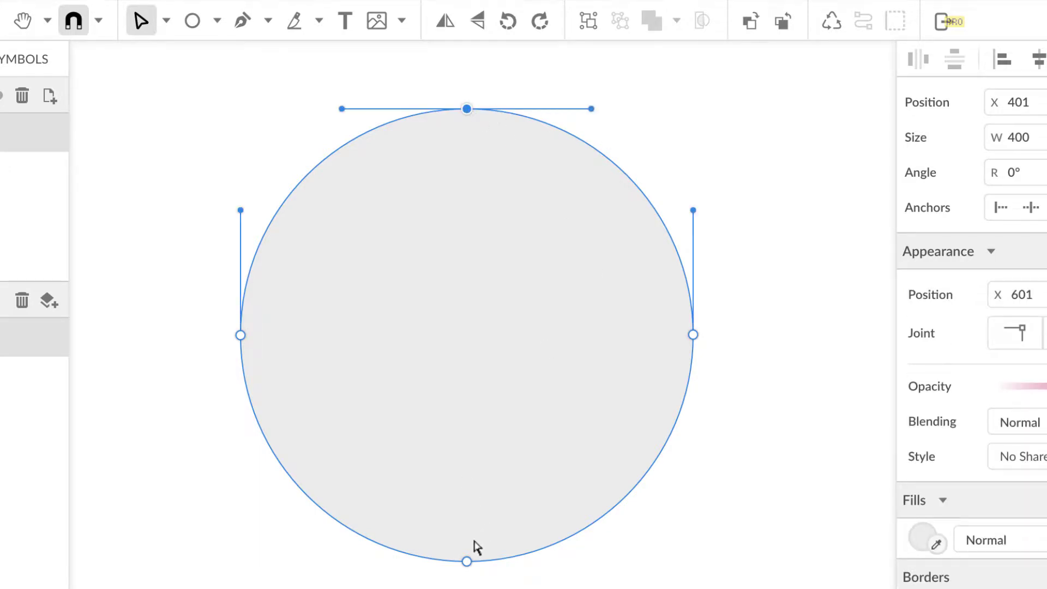
{"action": "left_click", "coordinate": [466, 561]}
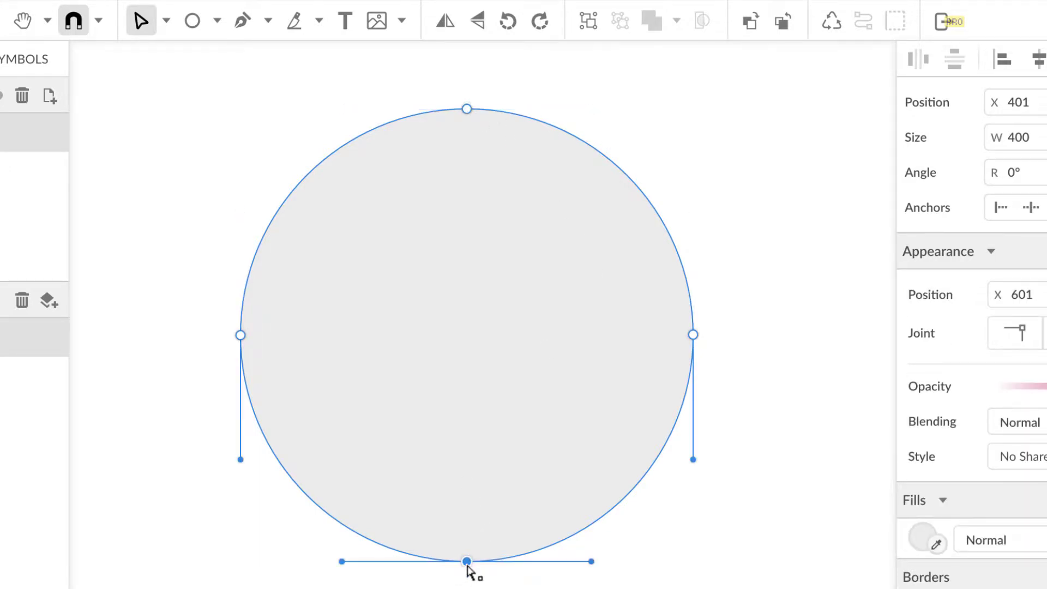
{"action": "left_click", "coordinate": [243, 336]}
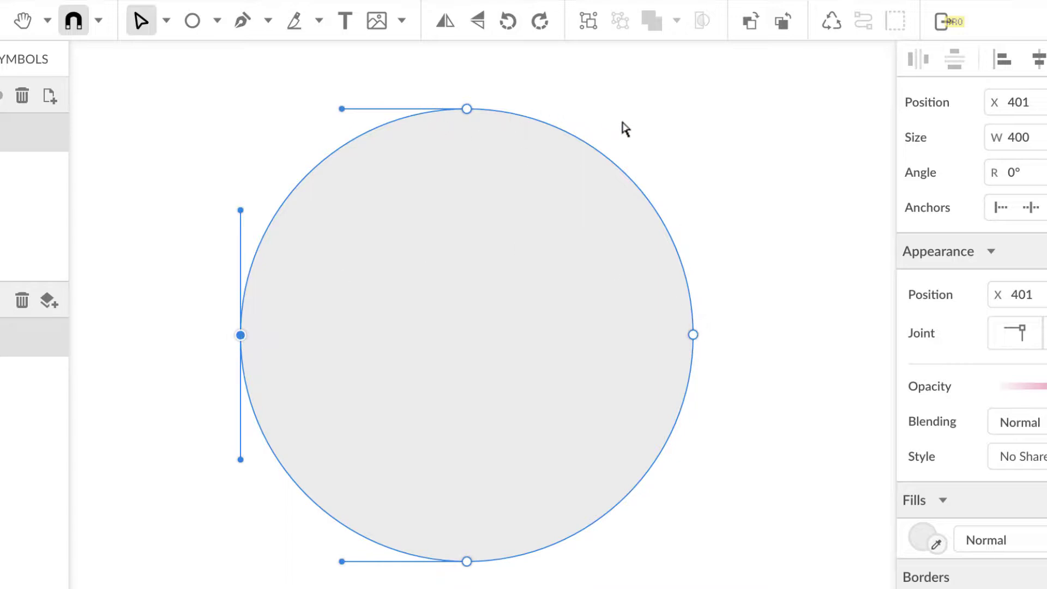
{"action": "left_click", "coordinate": [695, 336]}
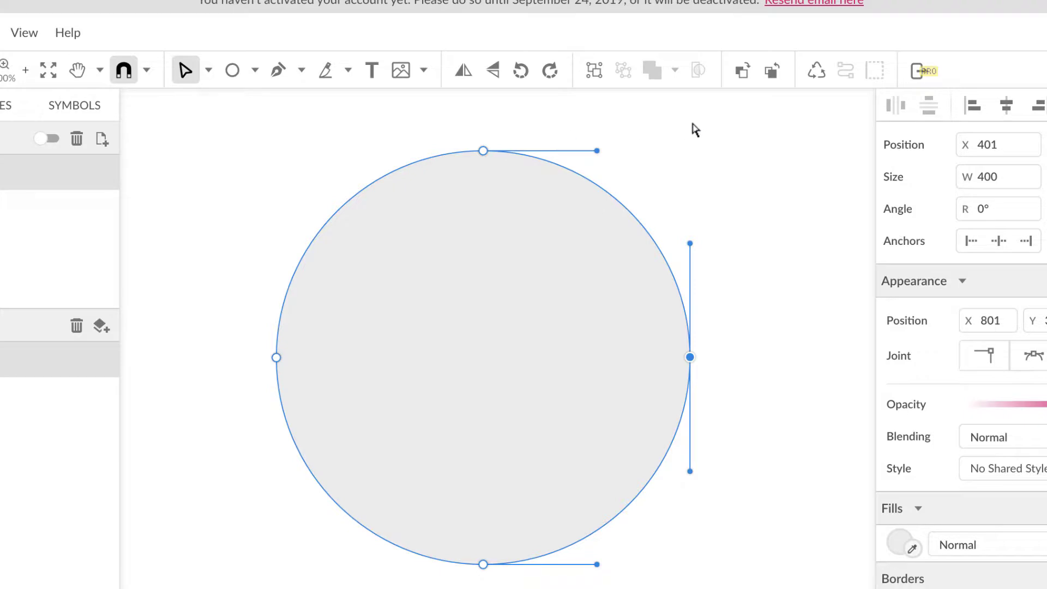
Drag the top anchor down into a dip, stretch the bottom anchor down, and deepen the dip.
{"action": "left_click_drag", "start_coordinate": [484, 151], "coordinate": [483, 327]}
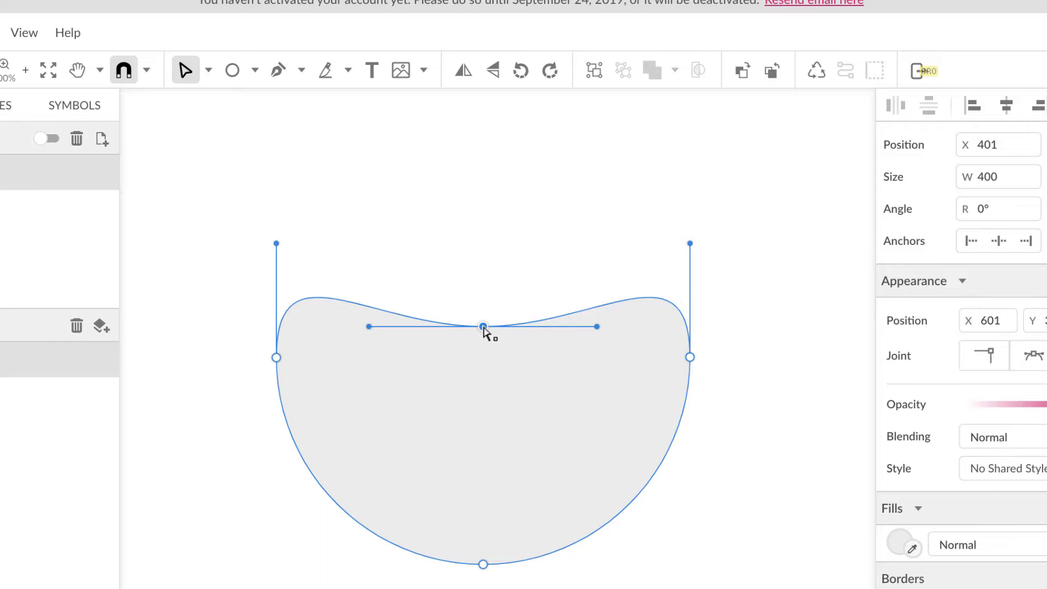
{"action": "scroll", "coordinate": [484, 393], "scroll_direction": "down", "scroll_amount": 4}
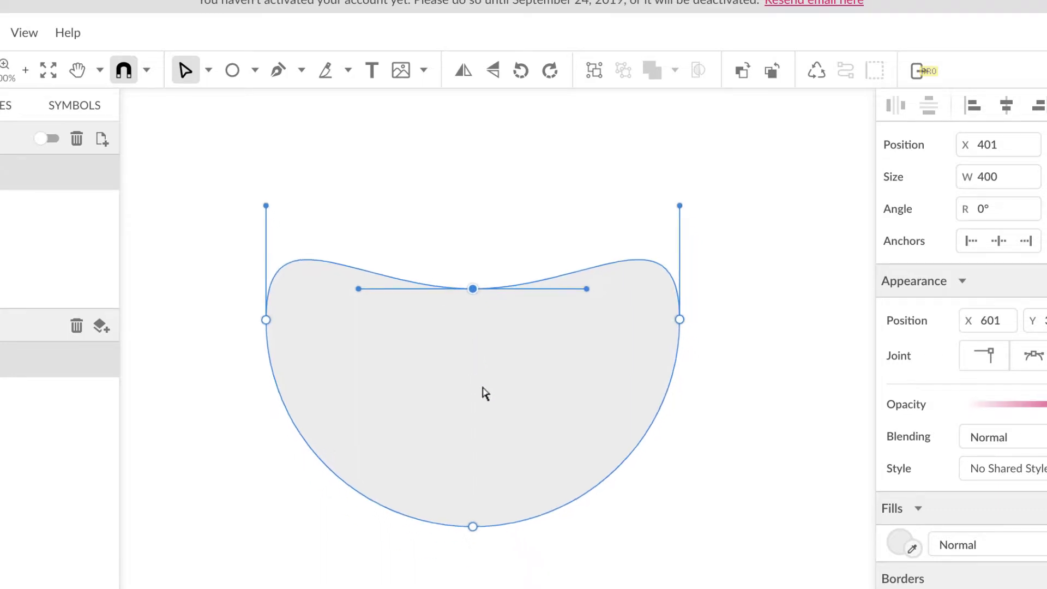
{"action": "left_click_drag", "start_coordinate": [458, 462], "coordinate": [457, 588]}
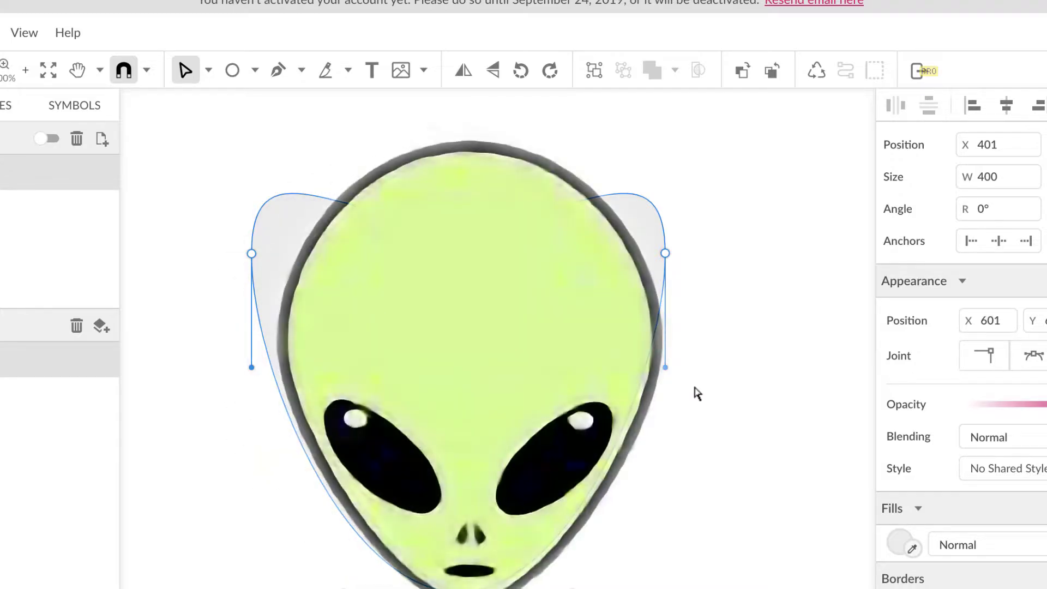
{"action": "left_click", "coordinate": [458, 226]}
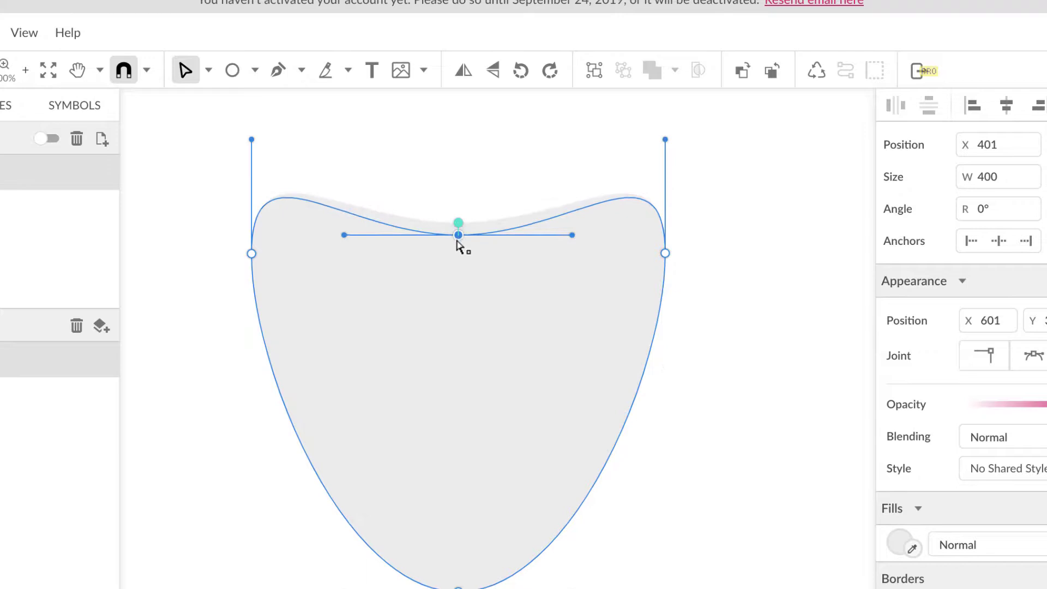
{"action": "left_click_drag", "start_coordinate": [458, 227], "coordinate": [455, 262]}
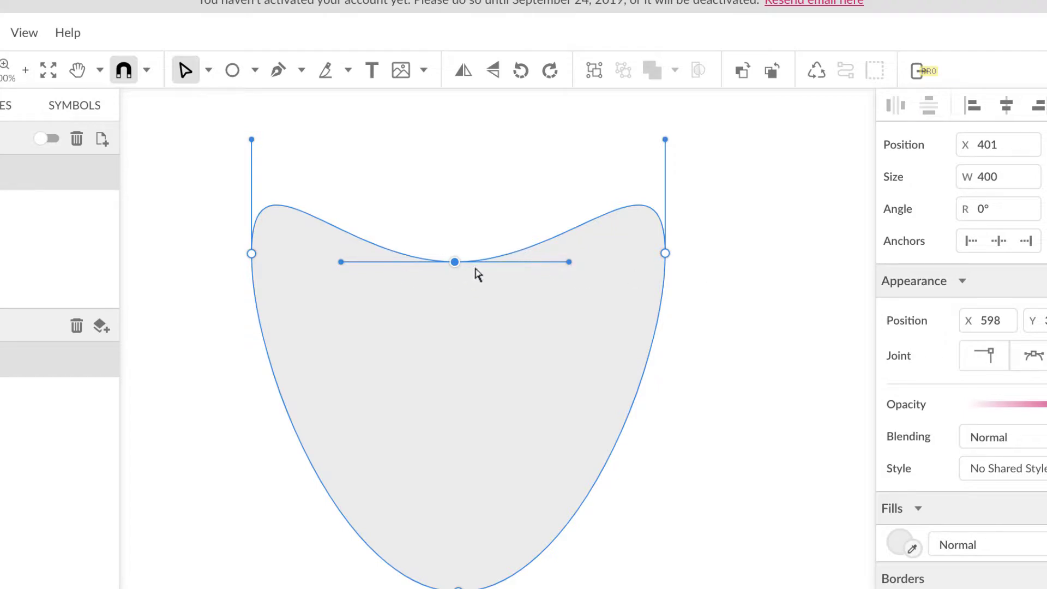
Angle the top-centre anchor's right handle upward to lift the right upper lobe.
{"action": "mouse_move", "coordinate": [571, 261]}
{"action": "left_mouse_down"}
{"action": "mouse_move", "coordinate": [625, 274]}
{"action": "mouse_move", "coordinate": [559, 260]}
{"action": "mouse_move", "coordinate": [566, 265]}
{"action": "left_mouse_up"}
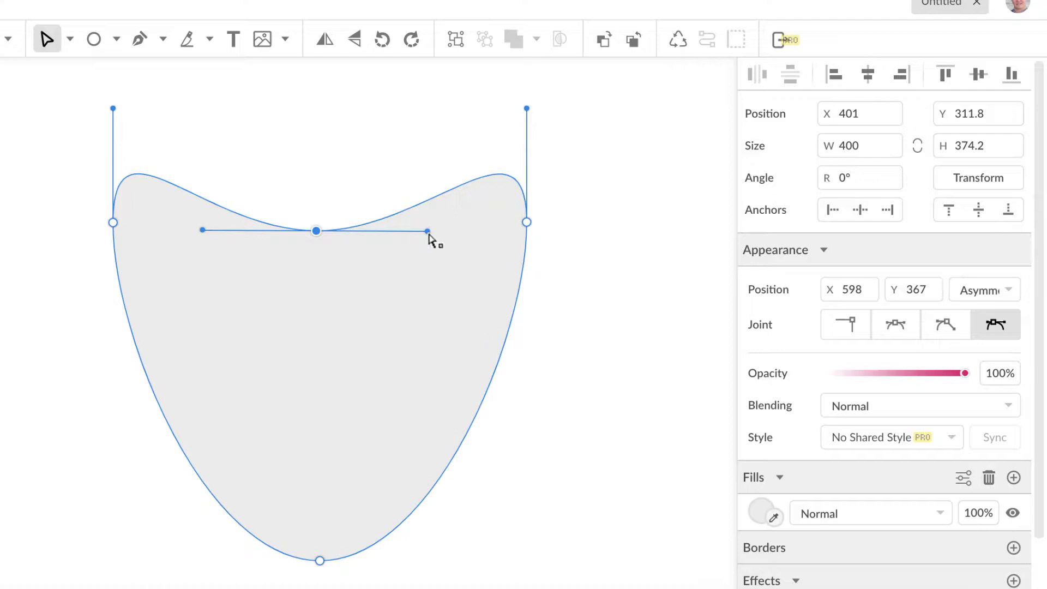
{"action": "left_click_drag", "start_coordinate": [427, 231], "coordinate": [333, 77]}
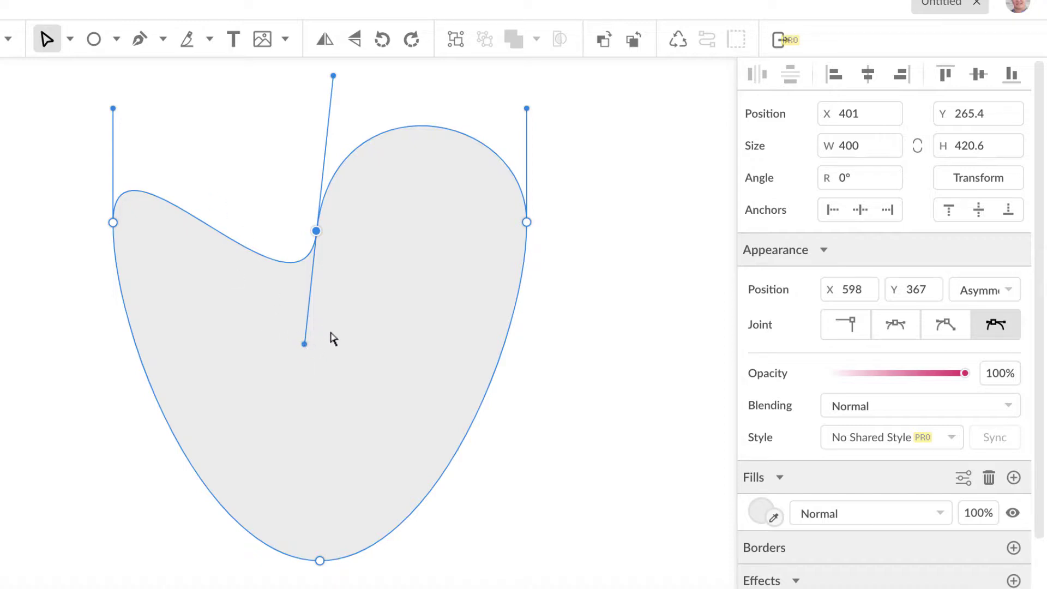
Free the top-centre handles and splay both upward into matching rounded lobes.
{"action": "left_click", "coordinate": [945, 326]}
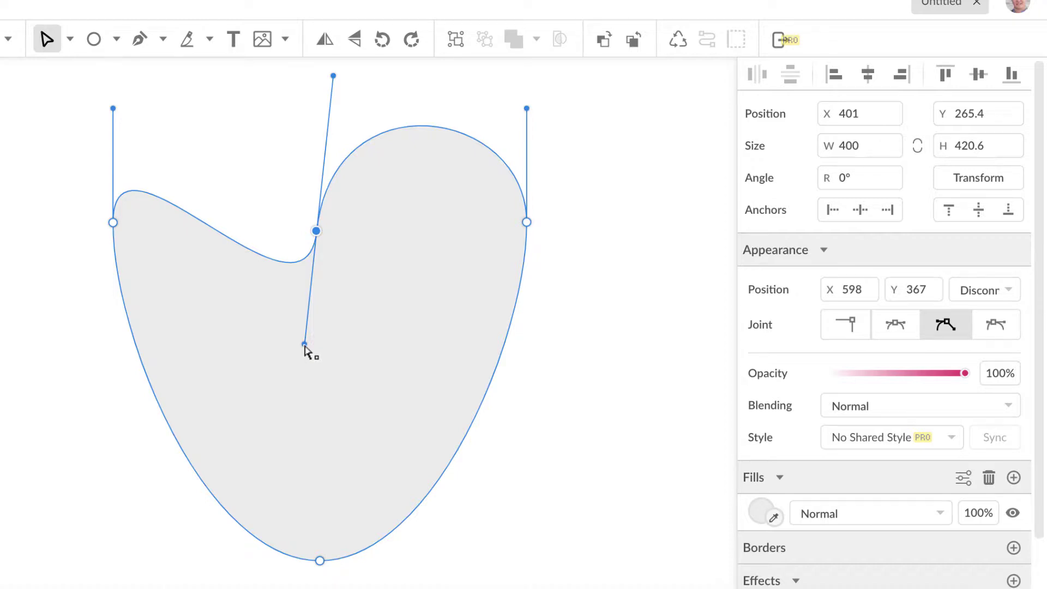
{"action": "left_click_drag", "start_coordinate": [304, 345], "coordinate": [170, 148]}
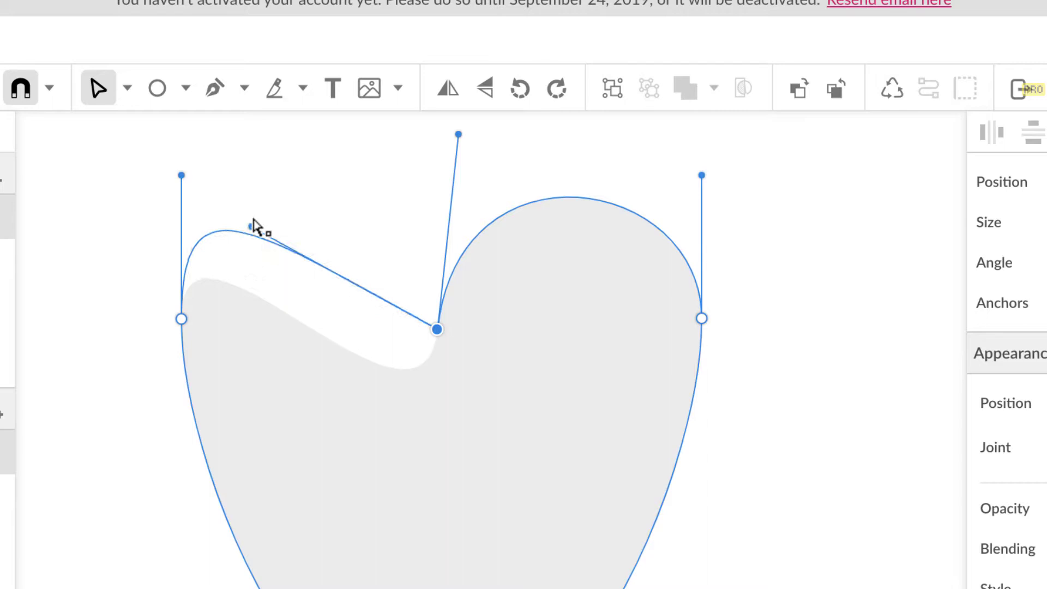
{"action": "left_click_drag", "start_coordinate": [254, 225], "coordinate": [389, 135]}
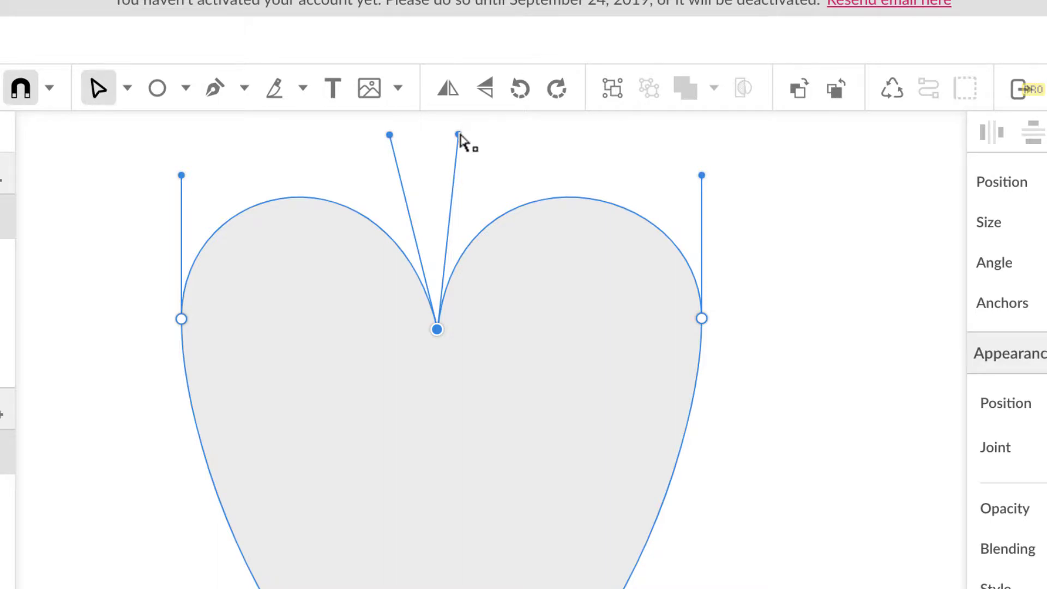
{"action": "left_click_drag", "start_coordinate": [459, 135], "coordinate": [478, 133]}
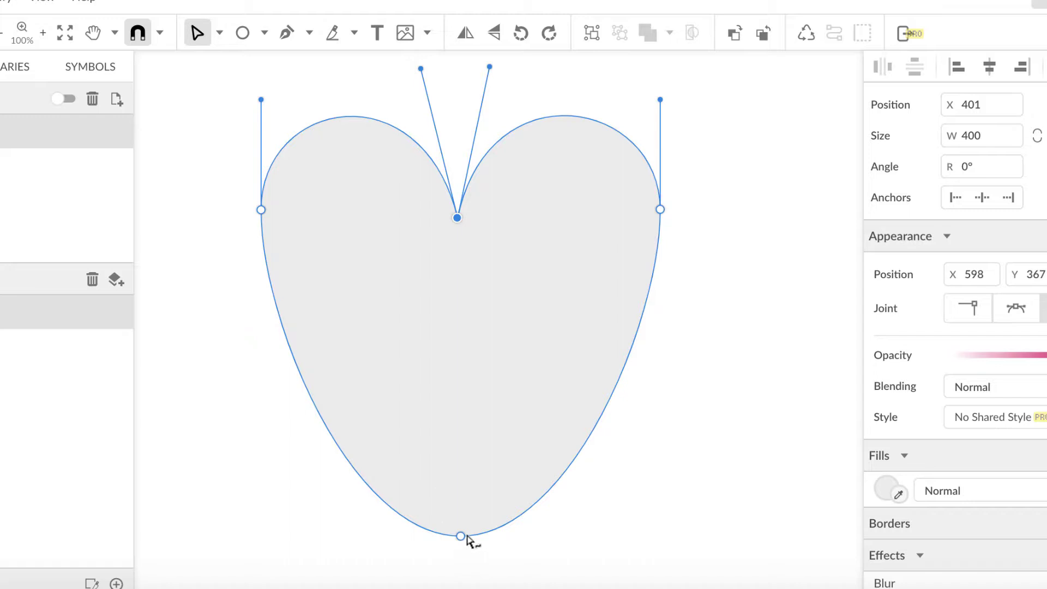
Set the bottom anchor's joint to Straight and raise the sharp tip to Y 650.
{"action": "left_click", "coordinate": [460, 536]}
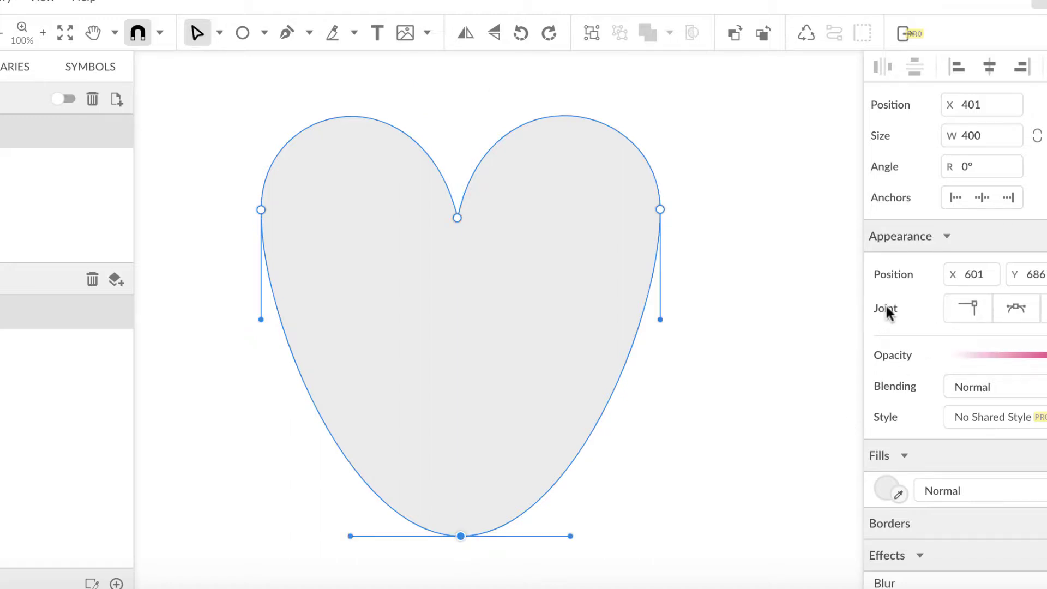
{"action": "left_click", "coordinate": [973, 310]}
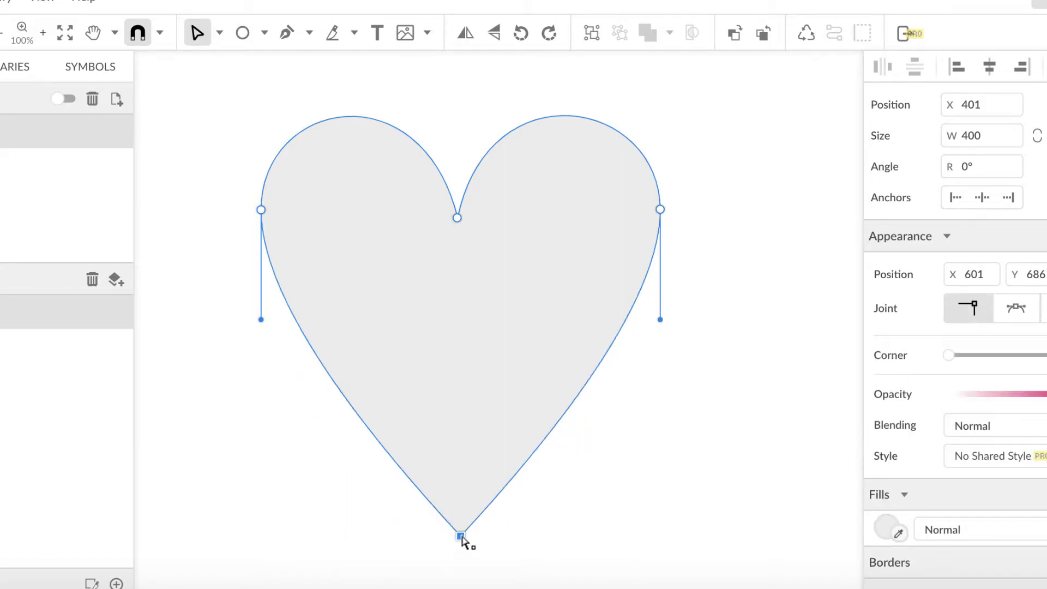
{"action": "left_click_drag", "start_coordinate": [460, 537], "coordinate": [459, 501]}
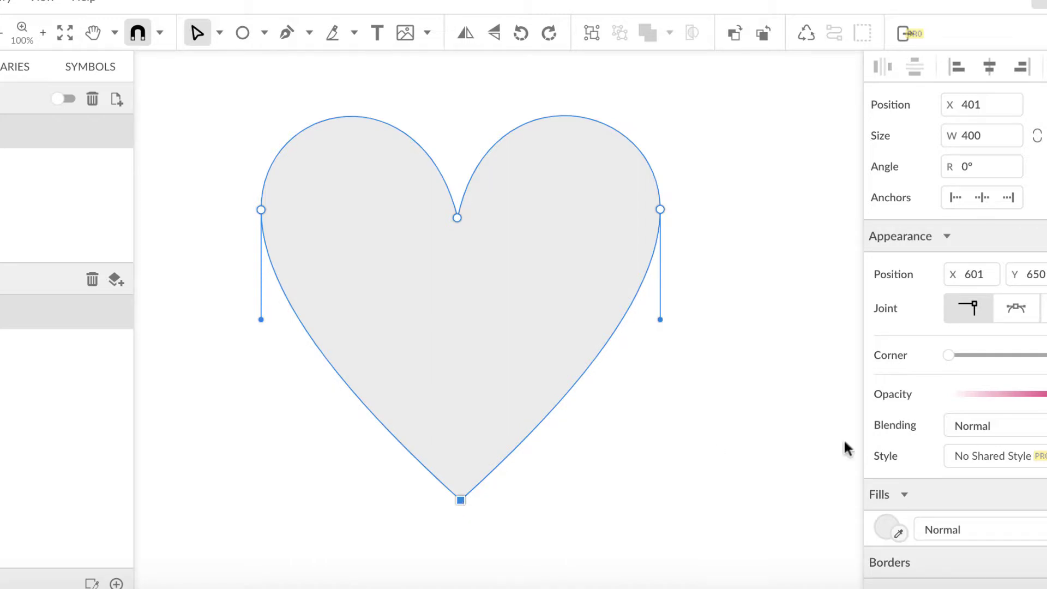
{"action": "left_click", "coordinate": [219, 33]}
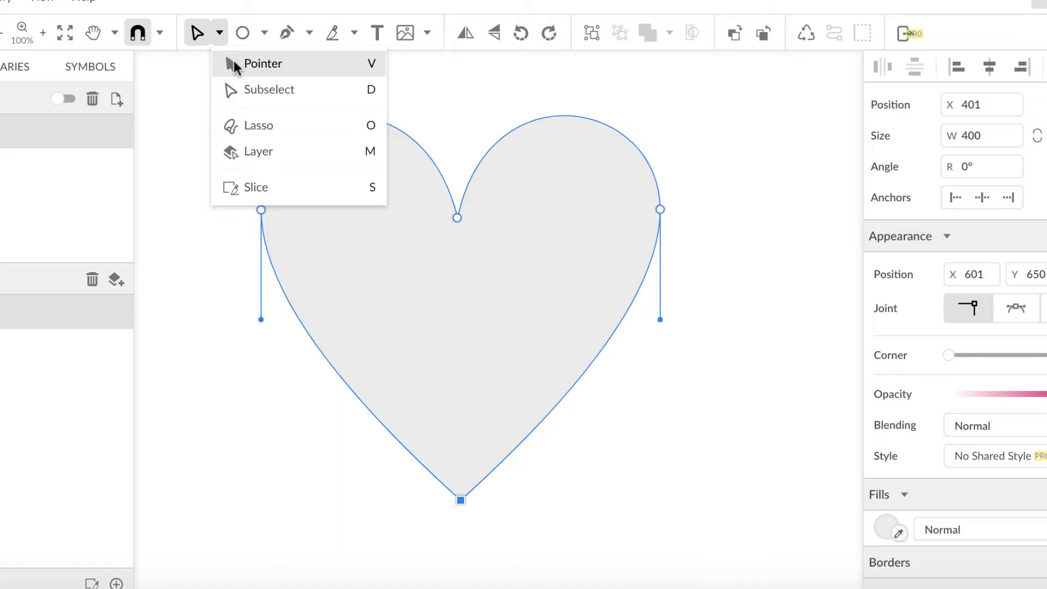
{"action": "left_click", "coordinate": [266, 89]}
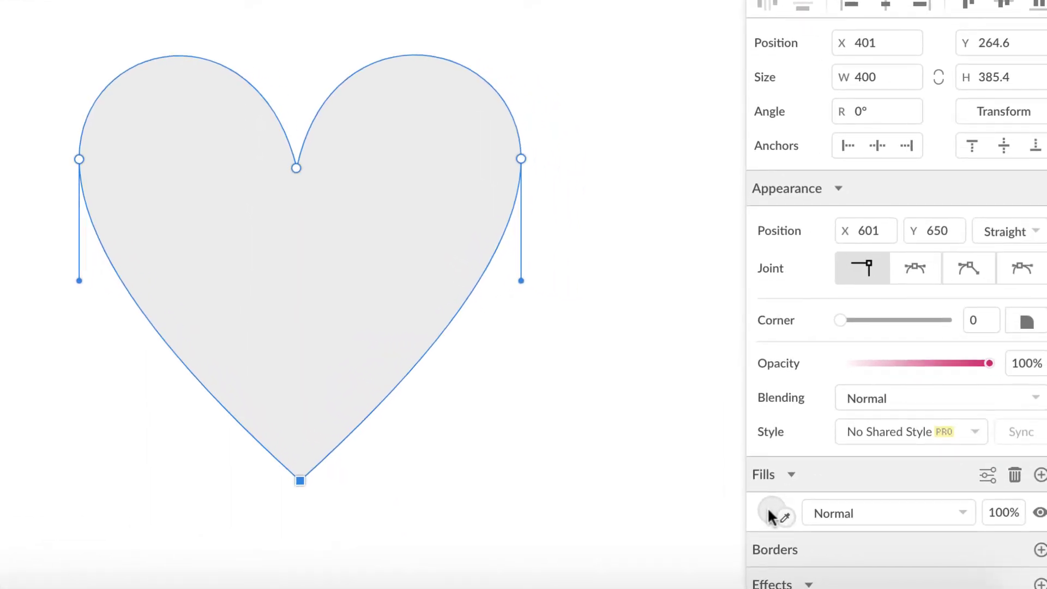
Fill the heart with a radial gradient: near-white start, #FF00FF magenta middle stop, red end.
{"action": "left_click", "coordinate": [770, 505]}
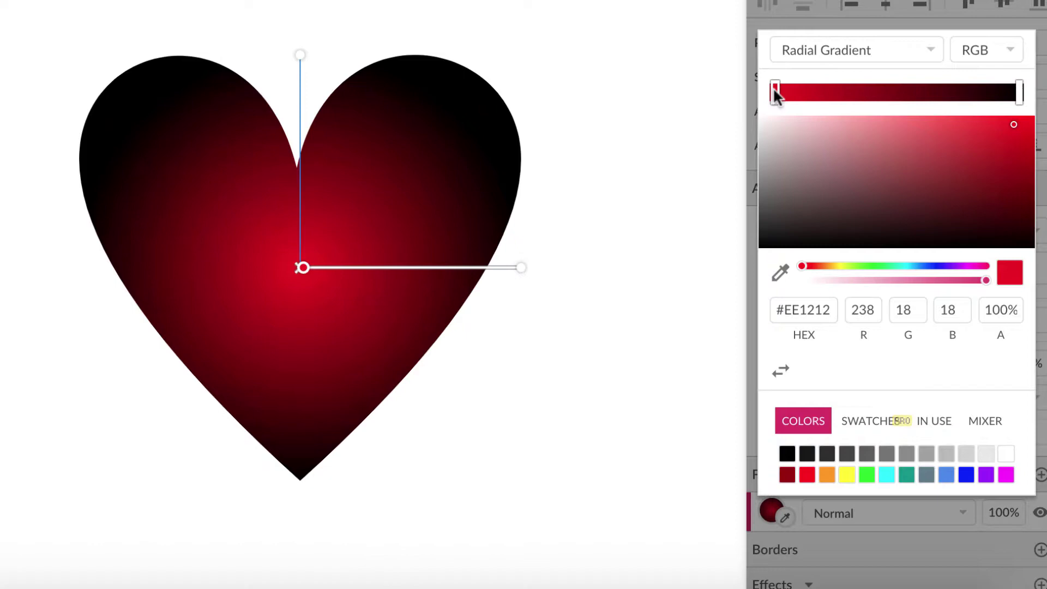
{"action": "left_click", "coordinate": [765, 116]}
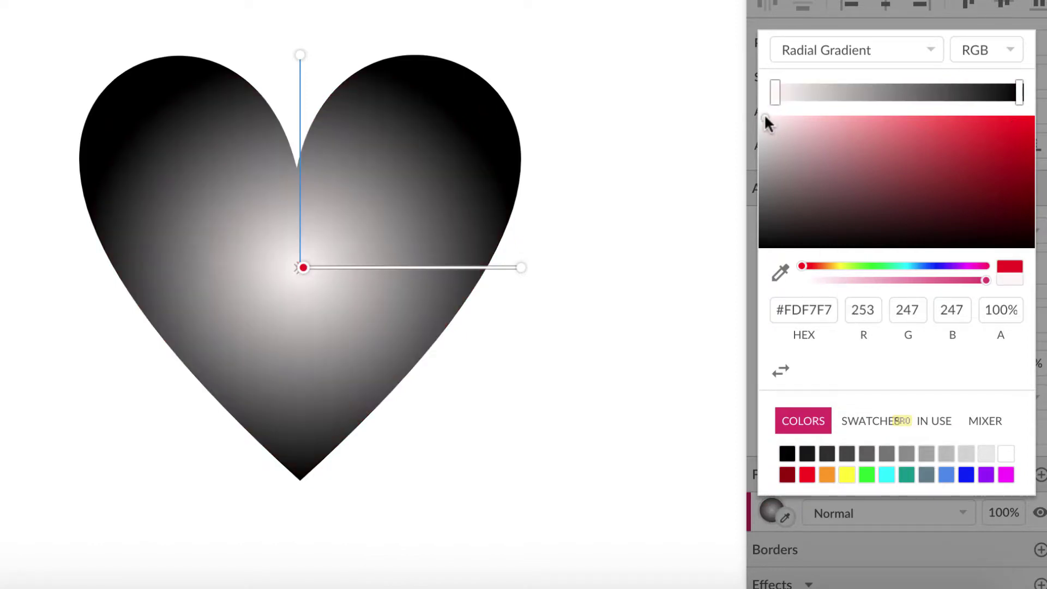
{"action": "left_click", "coordinate": [1018, 92]}
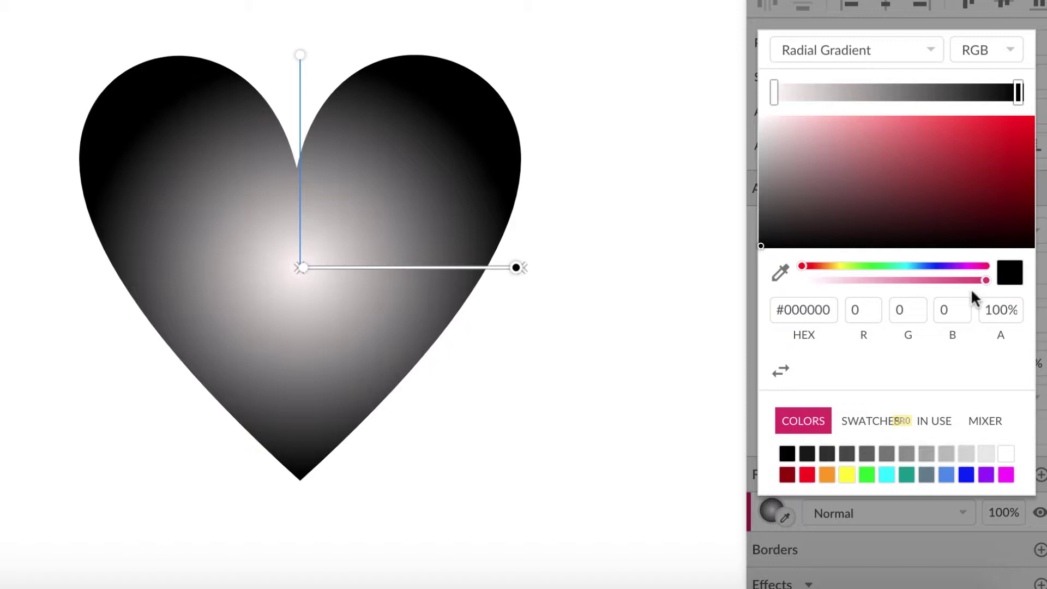
{"action": "left_click", "coordinate": [807, 475]}
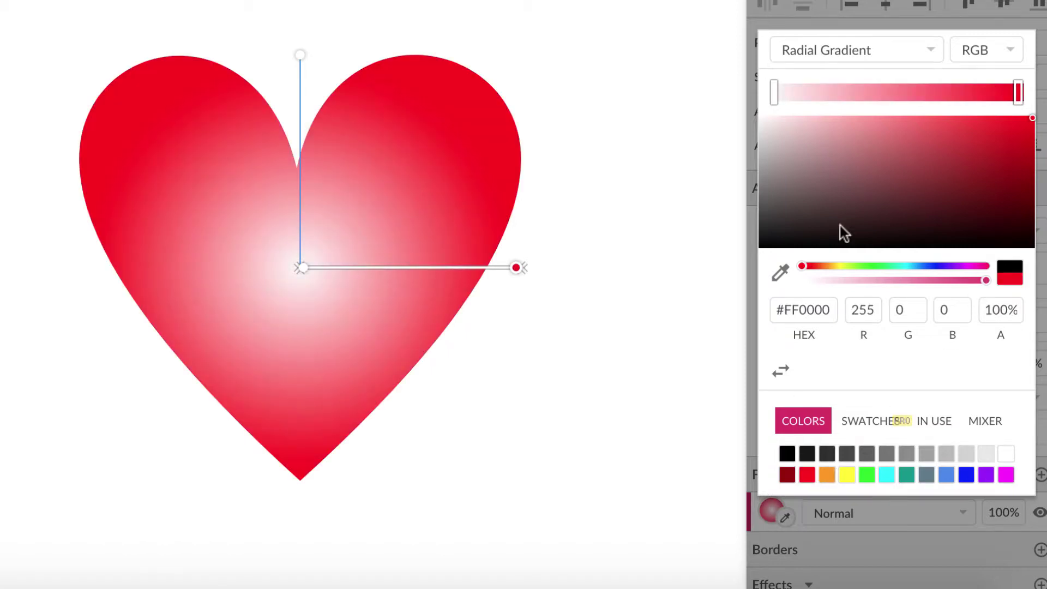
{"action": "left_click", "coordinate": [839, 93]}
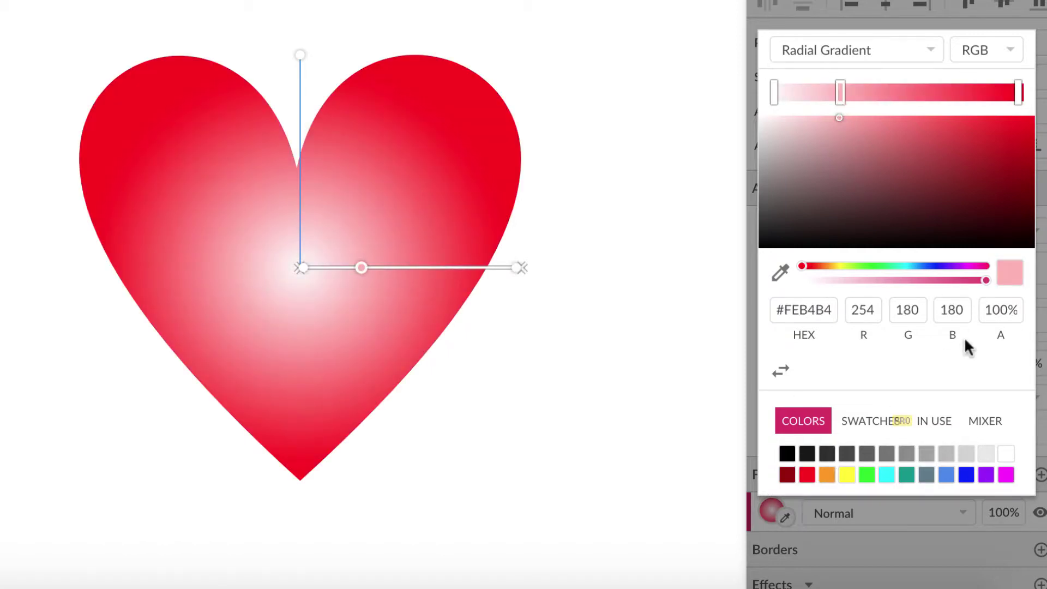
{"action": "left_click", "coordinate": [1006, 475]}
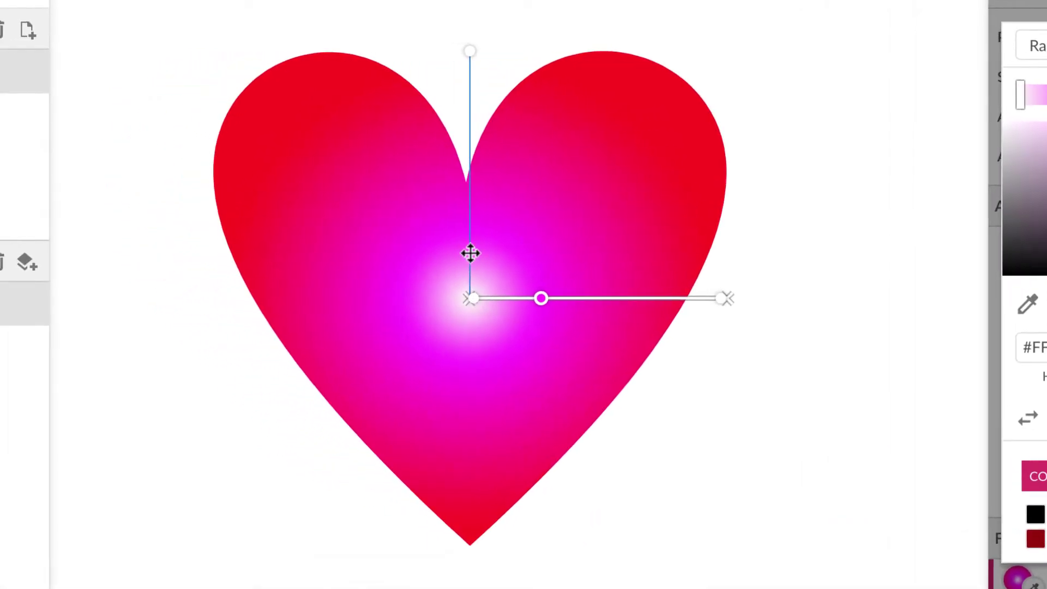
Move the gradient centre to the upper-left lobe, stretch its end handles outward, and shift the magenta stop.
{"action": "left_click_drag", "start_coordinate": [469, 253], "coordinate": [328, 113]}
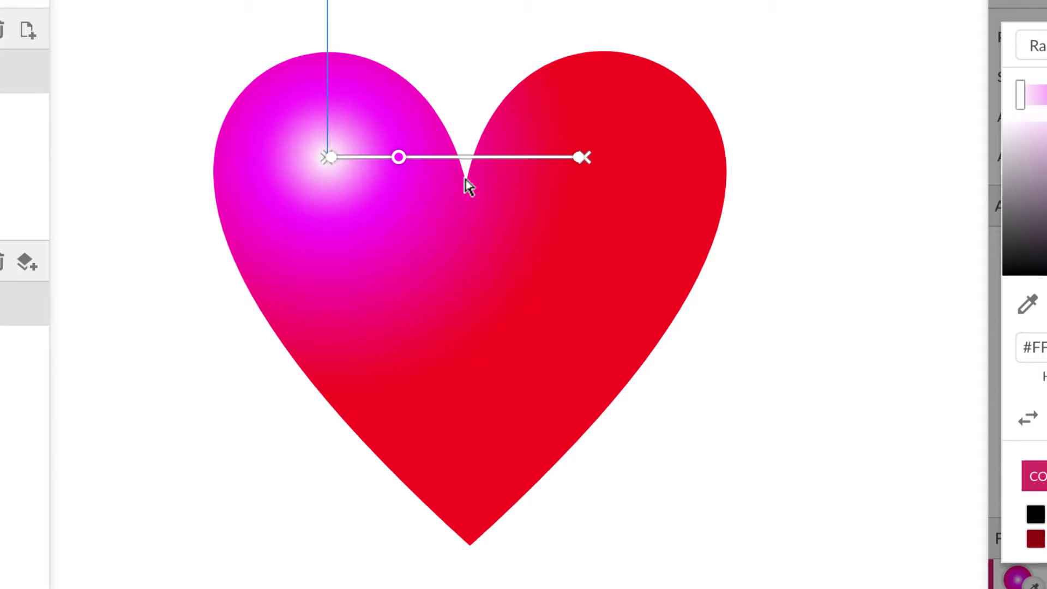
{"action": "left_click", "coordinate": [584, 158]}
{"action": "left_click_drag", "start_coordinate": [585, 158], "coordinate": [646, 159]}
{"action": "scroll", "coordinate": [551, 206], "scroll_direction": "up", "scroll_amount": 2}
{"action": "scroll", "coordinate": [549, 202], "scroll_direction": "up", "scroll_amount": 2}
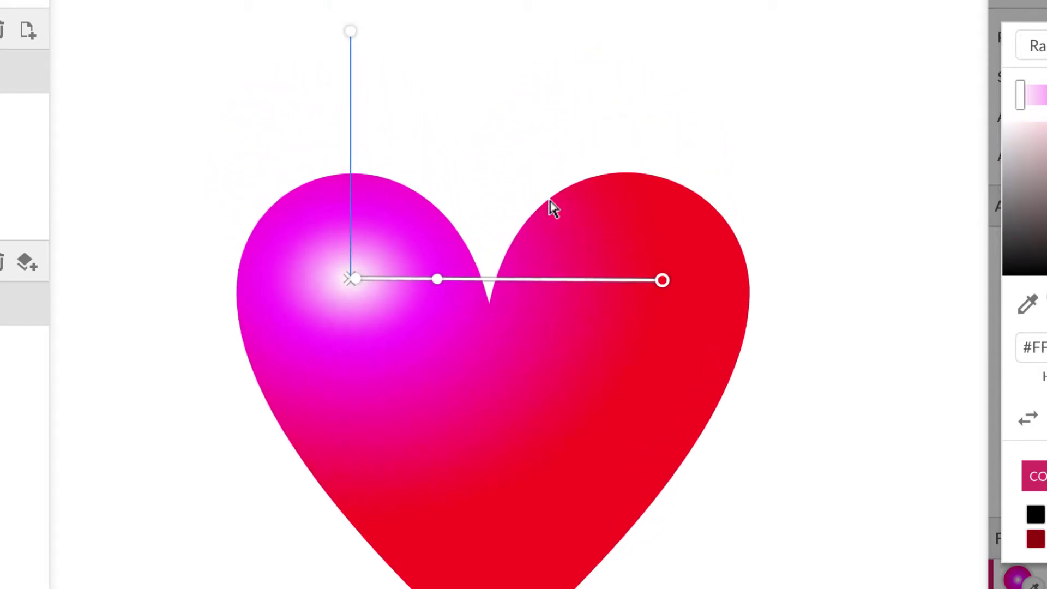
{"action": "left_click", "coordinate": [350, 31]}
{"action": "left_click_drag", "start_coordinate": [350, 31], "coordinate": [350, 0]}
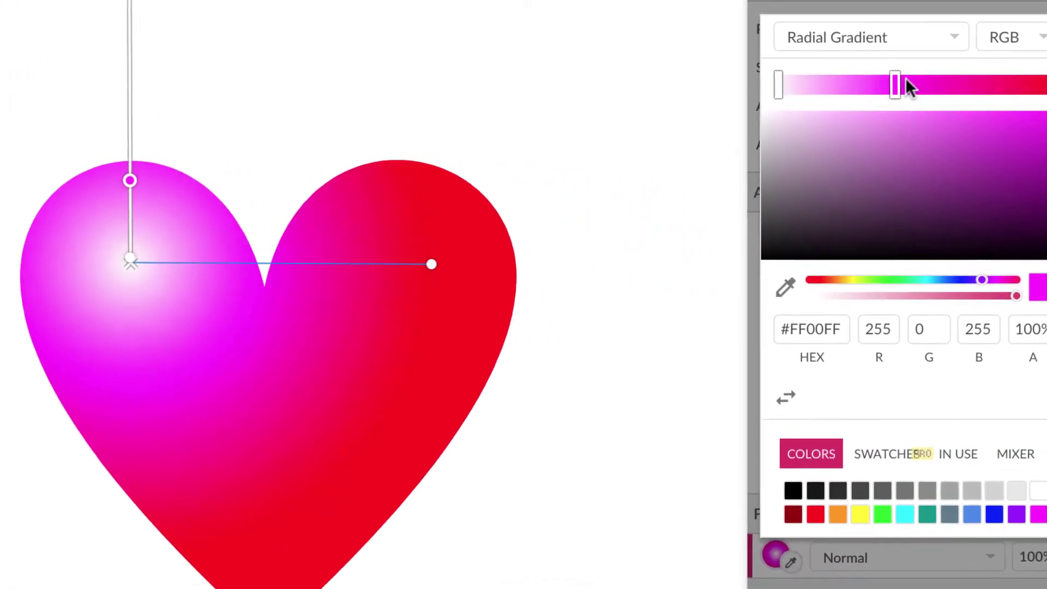
{"action": "mouse_move", "coordinate": [904, 77]}
{"action": "left_mouse_down"}
{"action": "mouse_move", "coordinate": [881, 83]}
{"action": "mouse_move", "coordinate": [918, 99]}
{"action": "mouse_move", "coordinate": [908, 88]}
{"action": "left_mouse_up"}
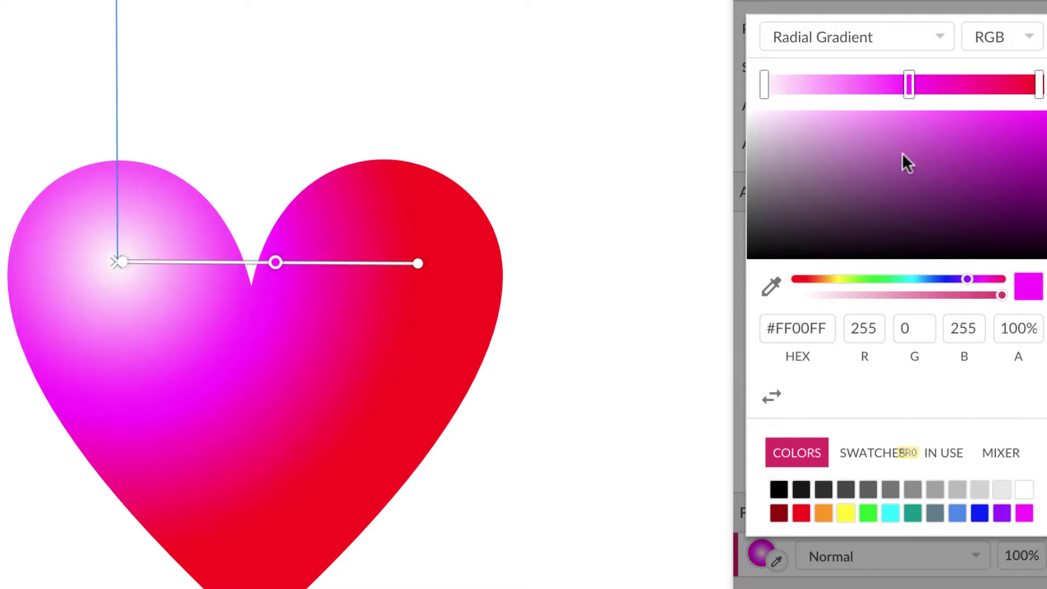
{"action": "scroll", "coordinate": [562, 198], "scroll_direction": "down", "scroll_amount": 5}
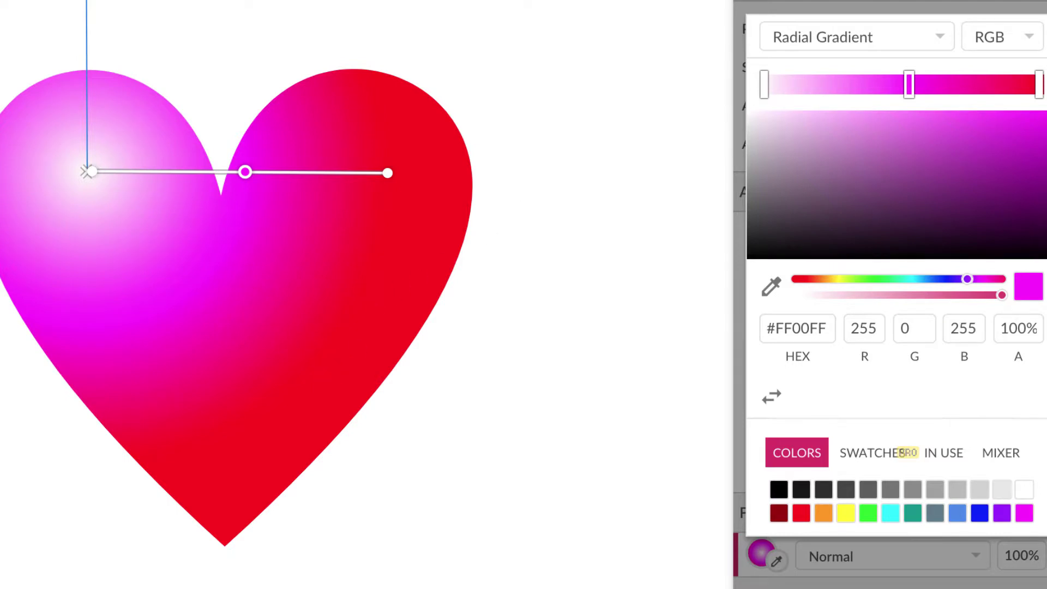
Free the bottom point's handles and drag both curves upward to taper the heart into a symmetric tip.
{"action": "left_click", "coordinate": [330, 400]}
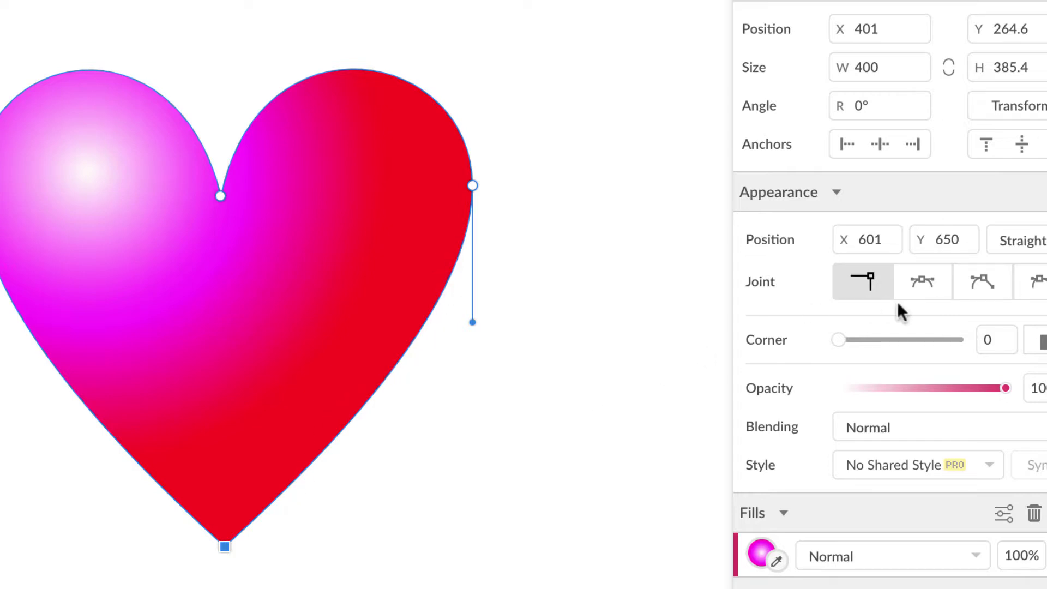
{"action": "left_click", "coordinate": [984, 273]}
{"action": "scroll", "coordinate": [600, 299], "scroll_direction": "down", "scroll_amount": 2}
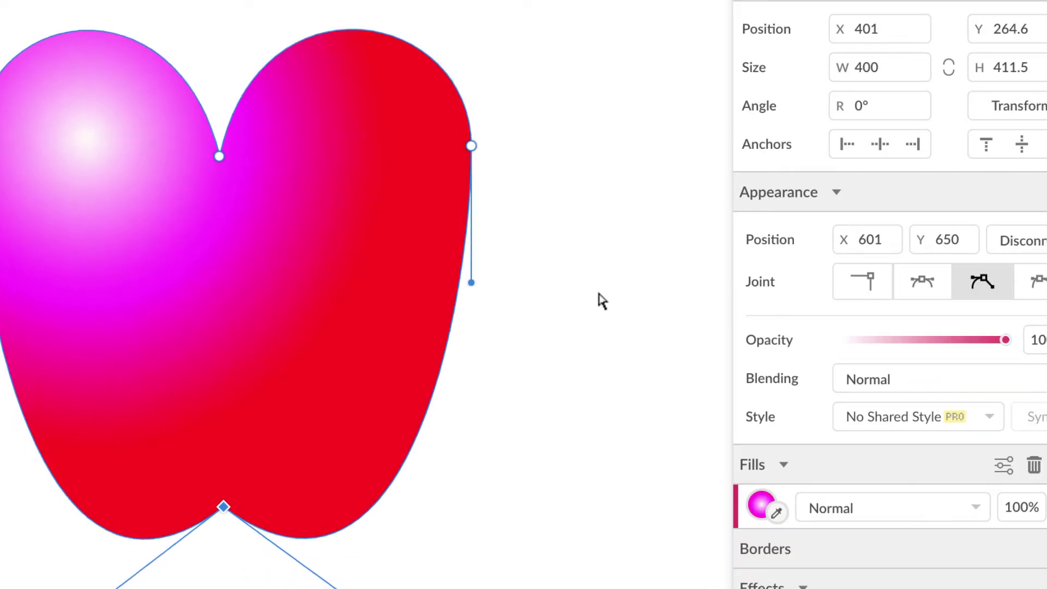
{"action": "scroll", "coordinate": [600, 300], "scroll_direction": "down", "scroll_amount": 4}
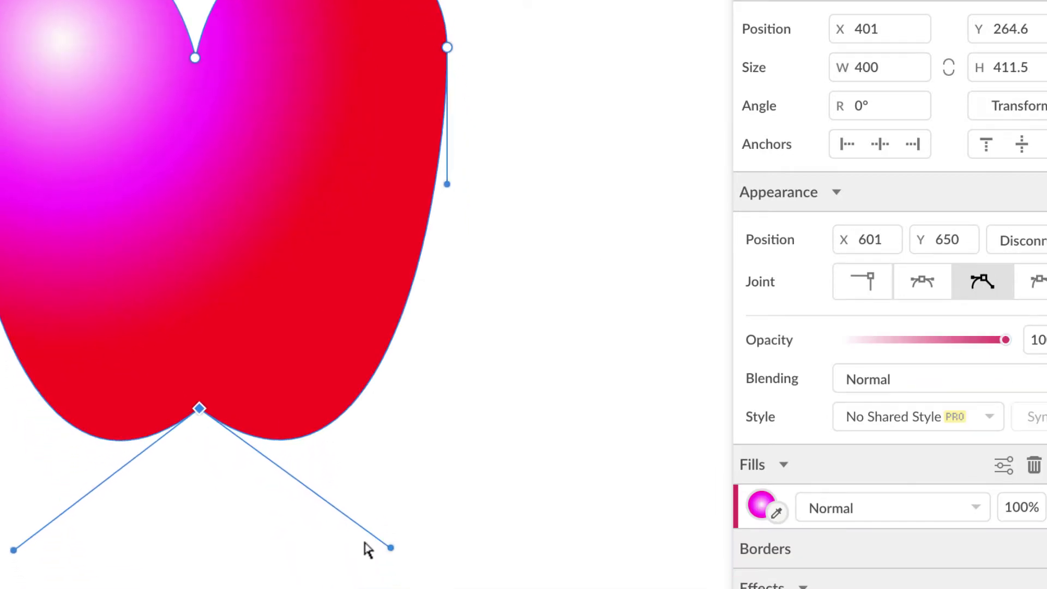
{"action": "left_click_drag", "start_coordinate": [391, 547], "coordinate": [345, 384]}
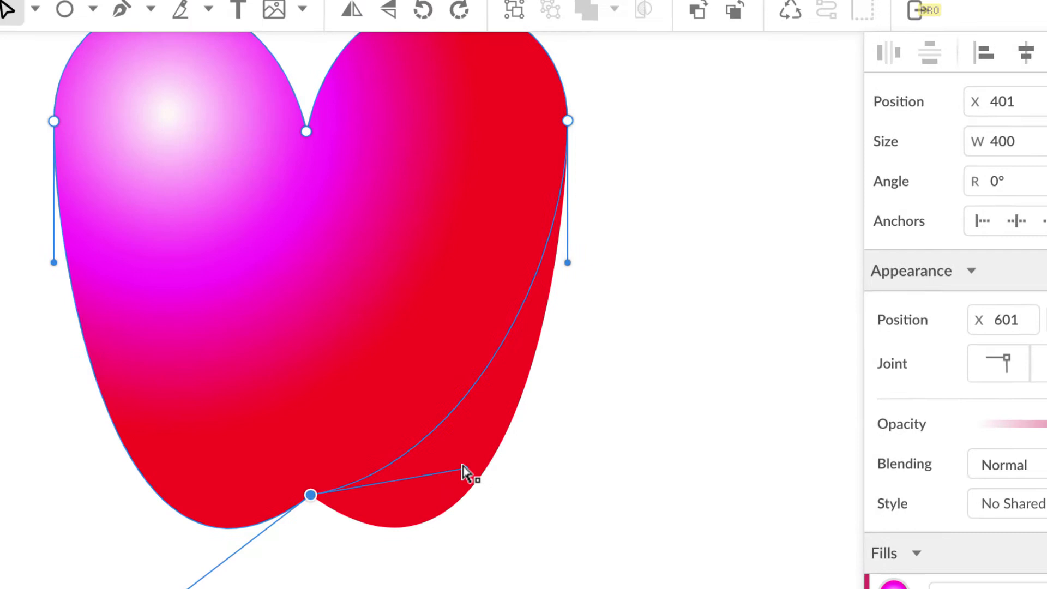
{"action": "left_click_drag", "start_coordinate": [462, 470], "coordinate": [365, 380]}
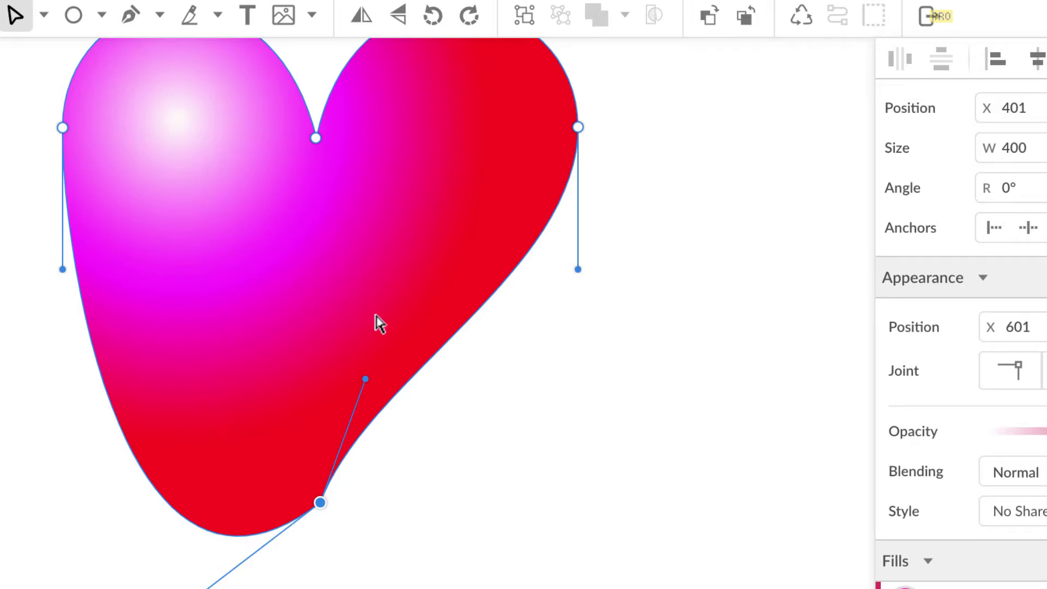
{"action": "left_click", "coordinate": [320, 502]}
{"action": "left_click_drag", "start_coordinate": [207, 588], "coordinate": [293, 376]}
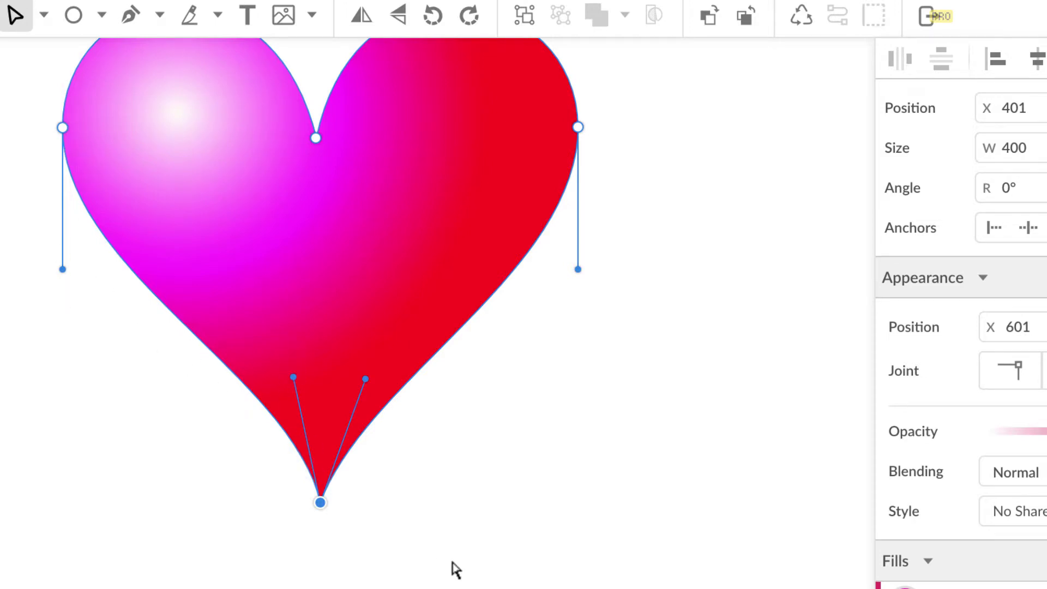
Adjust the bottom point and its handles, lower both side lobe points and the top notch.
{"action": "scroll", "coordinate": [453, 567], "scroll_direction": "up", "scroll_amount": 3}
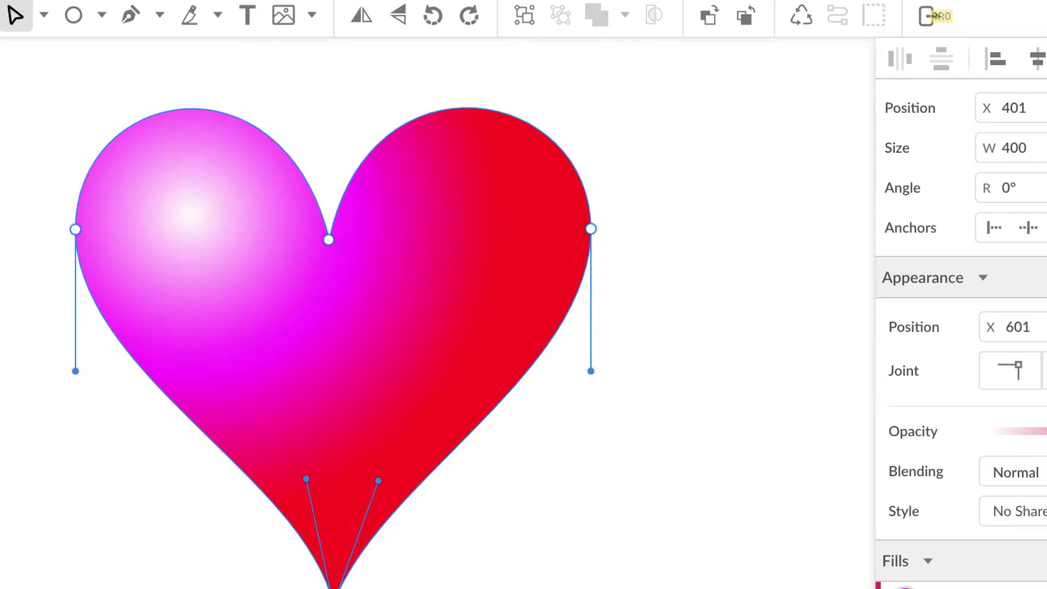
{"action": "left_click_drag", "start_coordinate": [332, 588], "coordinate": [332, 582]}
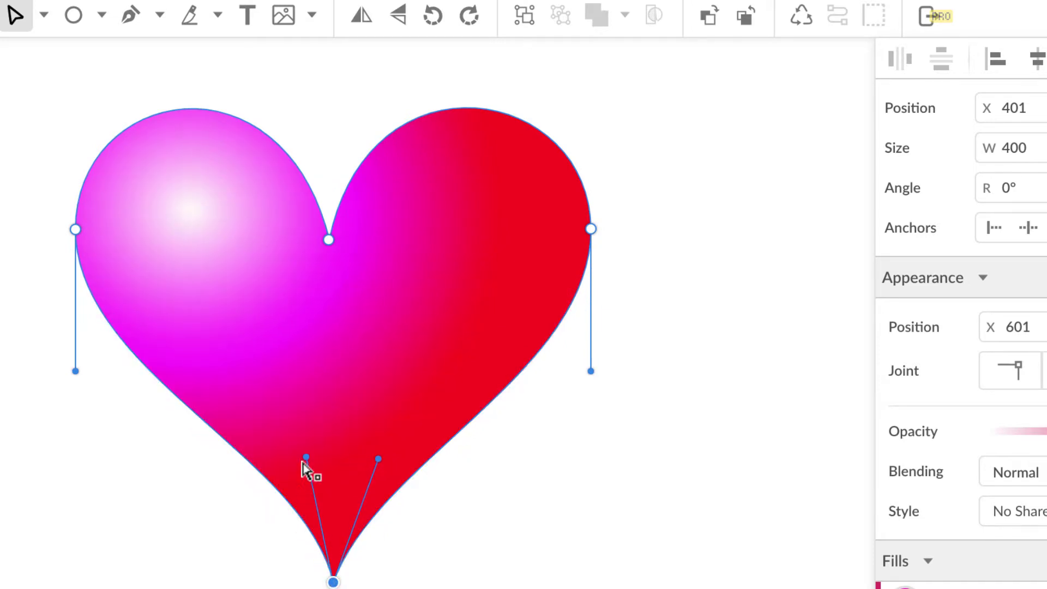
{"action": "left_click_drag", "start_coordinate": [305, 457], "coordinate": [294, 455]}
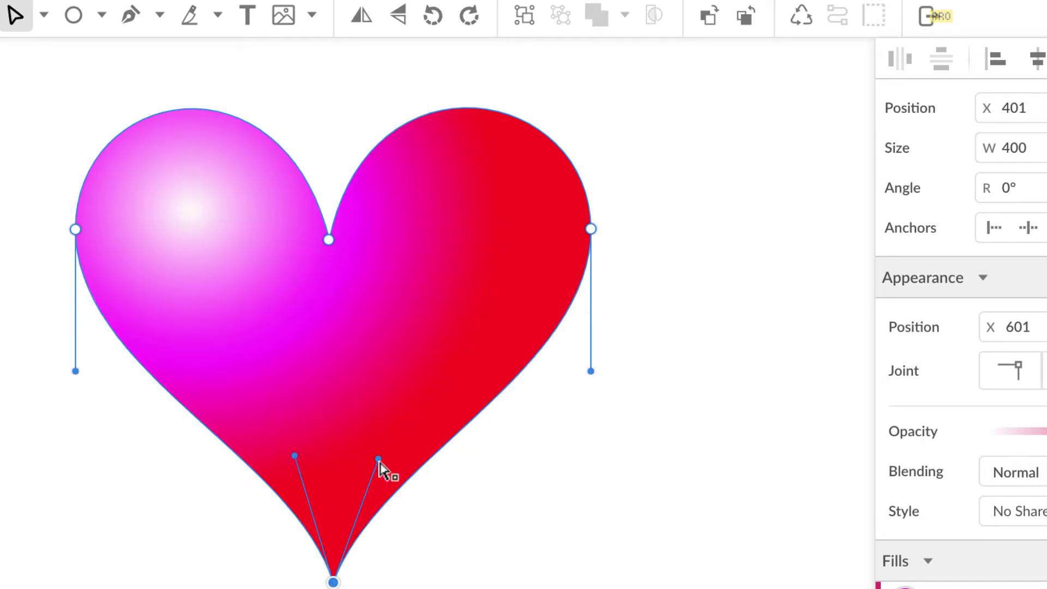
{"action": "left_click_drag", "start_coordinate": [379, 458], "coordinate": [355, 452]}
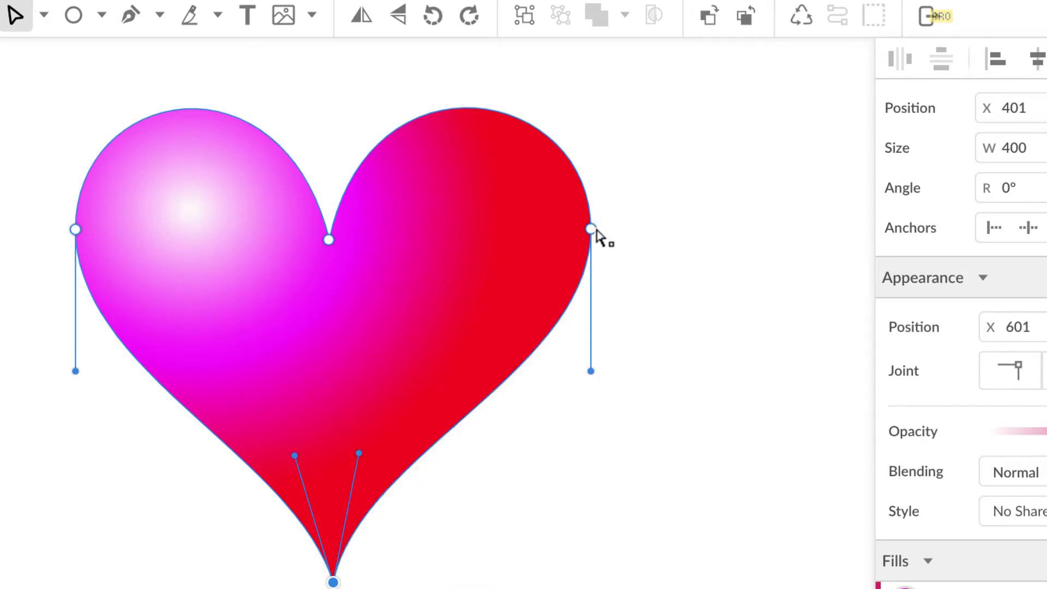
{"action": "left_click_drag", "start_coordinate": [592, 231], "coordinate": [588, 256]}
{"action": "left_click_drag", "start_coordinate": [75, 229], "coordinate": [76, 261]}
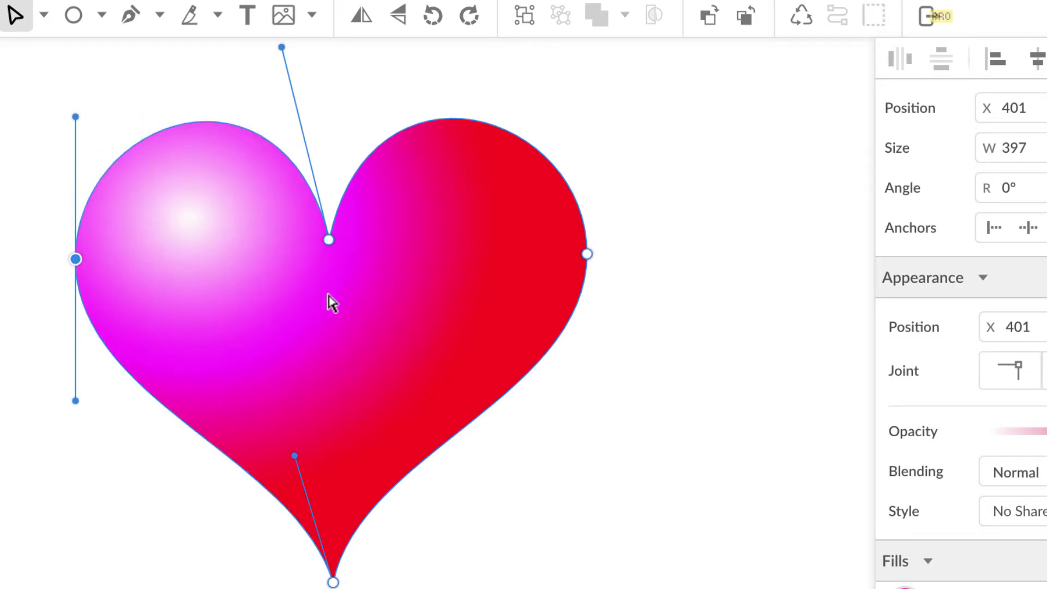
{"action": "mouse_move", "coordinate": [329, 240]}
{"action": "left_mouse_down"}
{"action": "mouse_move", "coordinate": [325, 280]}
{"action": "mouse_move", "coordinate": [327, 243]}
{"action": "left_mouse_up"}
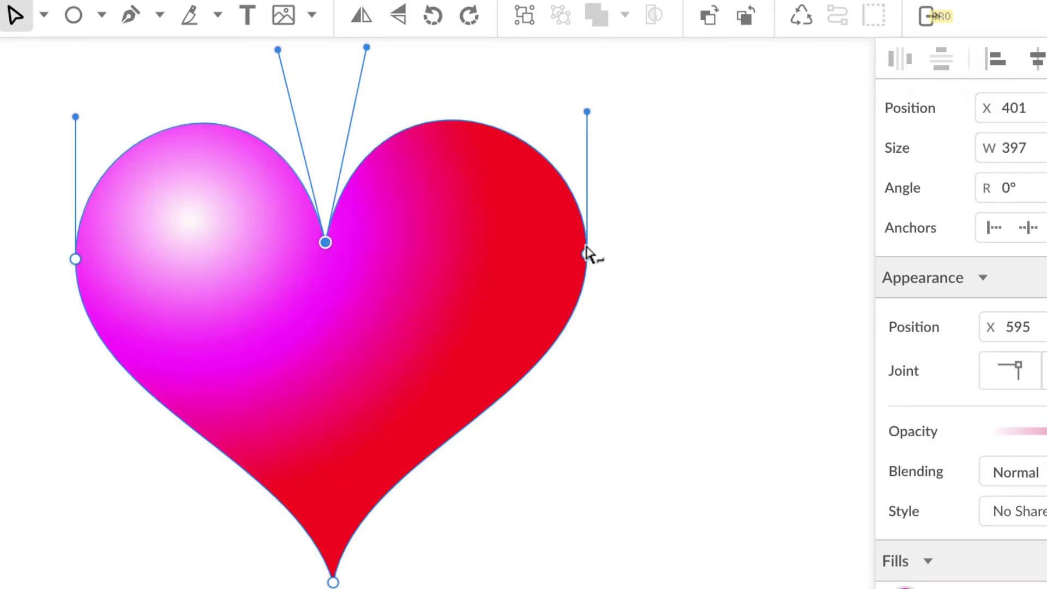
Set the right anchor's curve handles vertical to smooth the right edge into the tip.
{"action": "mouse_move", "coordinate": [587, 112]}
{"action": "left_mouse_down"}
{"action": "mouse_move", "coordinate": [633, 145]}
{"action": "mouse_move", "coordinate": [585, 123]}
{"action": "left_mouse_up"}
{"action": "key", "text": "ctrl+z"}
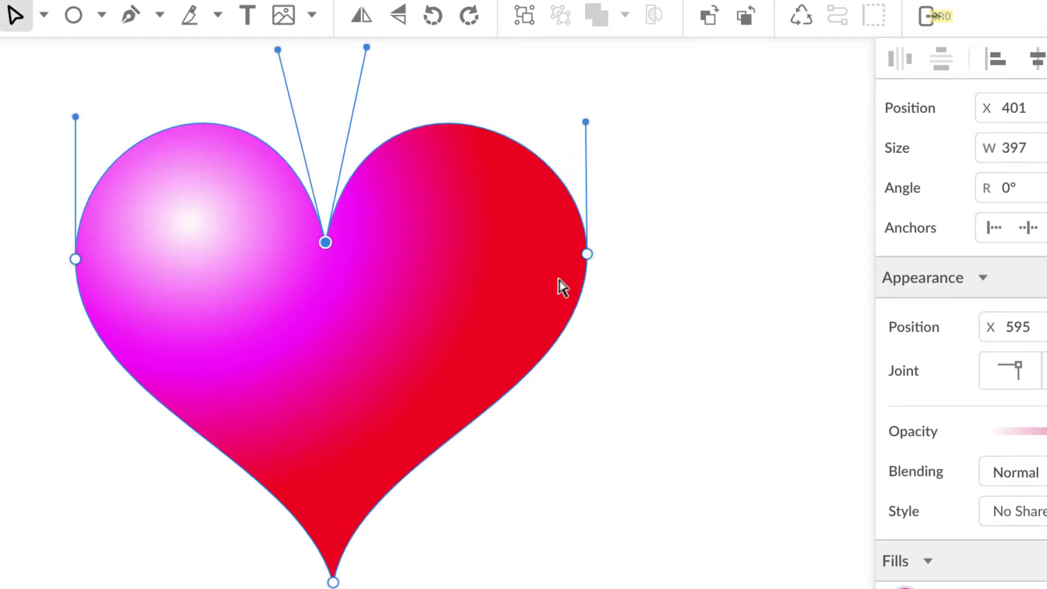
{"action": "left_click", "coordinate": [587, 255]}
{"action": "mouse_move", "coordinate": [587, 392]}
{"action": "left_mouse_down"}
{"action": "mouse_move", "coordinate": [586, 465]}
{"action": "mouse_move", "coordinate": [586, 382]}
{"action": "mouse_move", "coordinate": [589, 472]}
{"action": "mouse_move", "coordinate": [588, 394]}
{"action": "mouse_move", "coordinate": [596, 402]}
{"action": "mouse_move", "coordinate": [523, 364]}
{"action": "mouse_move", "coordinate": [596, 386]}
{"action": "mouse_move", "coordinate": [578, 371]}
{"action": "mouse_move", "coordinate": [586, 376]}
{"action": "left_mouse_up"}
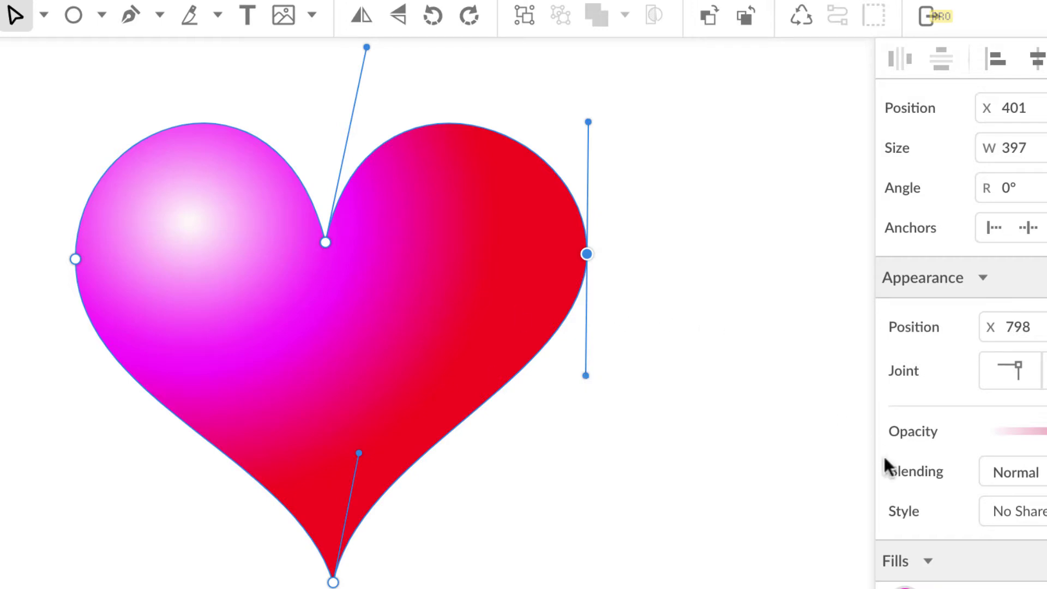
Add a Drop Shadow effect to the heart from the Effects section.
{"action": "scroll", "coordinate": [801, 533], "scroll_direction": "down", "scroll_amount": 3}
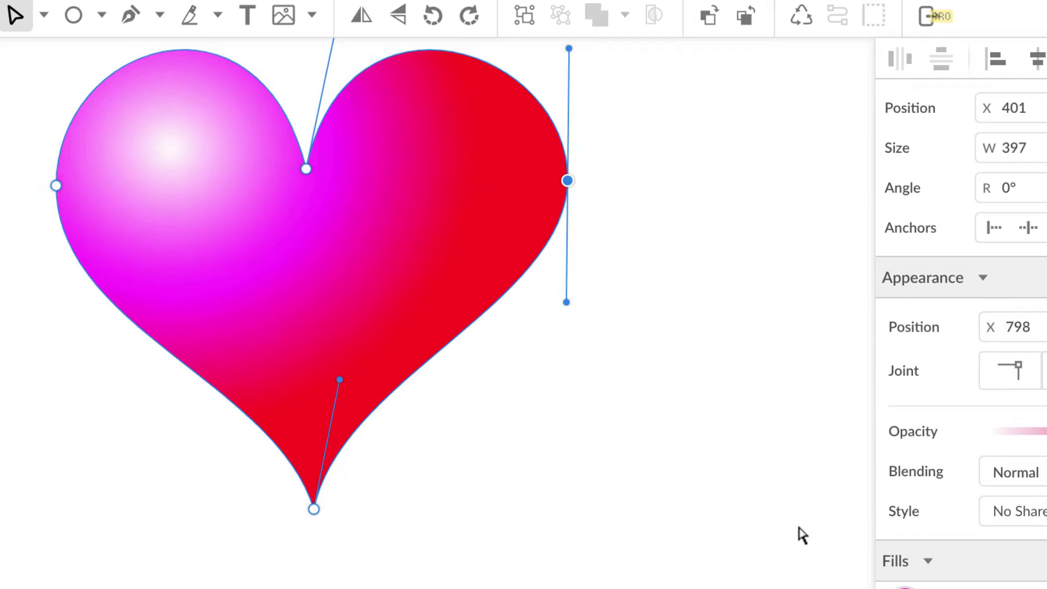
{"action": "scroll", "coordinate": [804, 535], "scroll_direction": "up", "scroll_amount": 5}
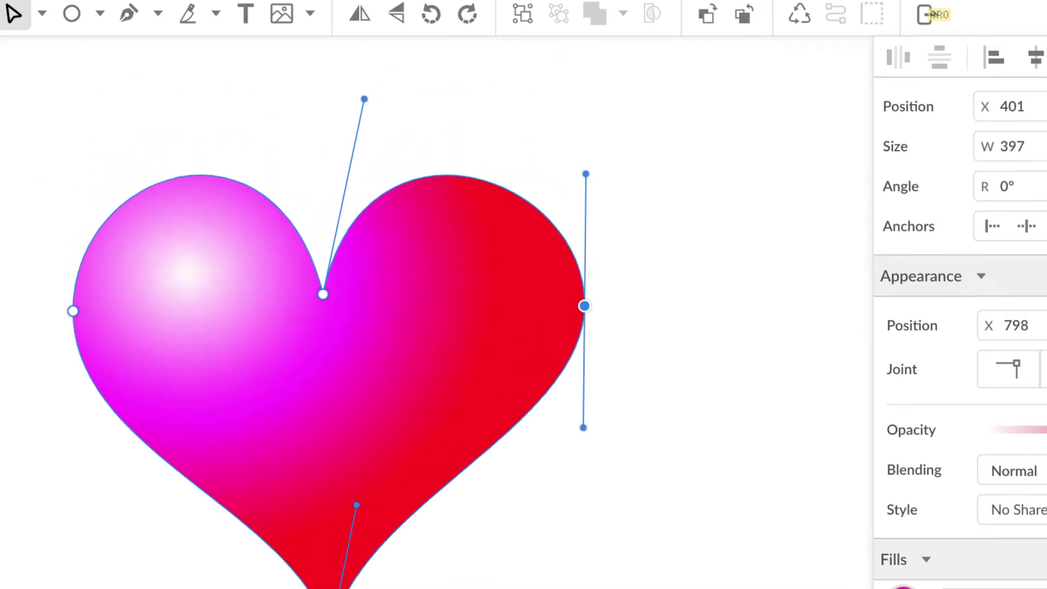
{"action": "scroll", "coordinate": [959, 518], "scroll_direction": "down", "scroll_amount": 5}
{"action": "left_click", "coordinate": [733, 394]}
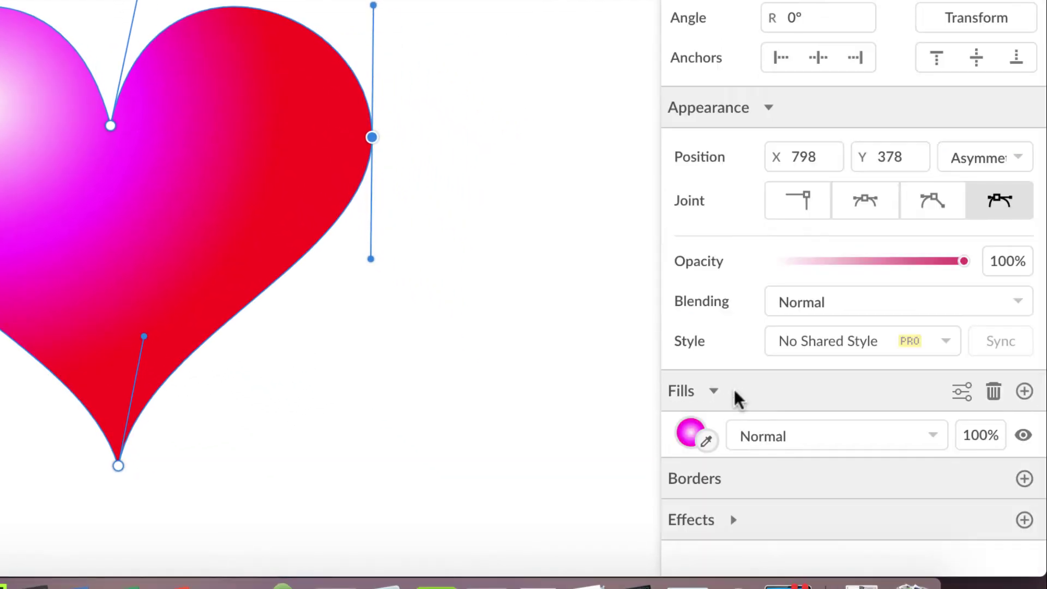
{"action": "left_click", "coordinate": [729, 514]}
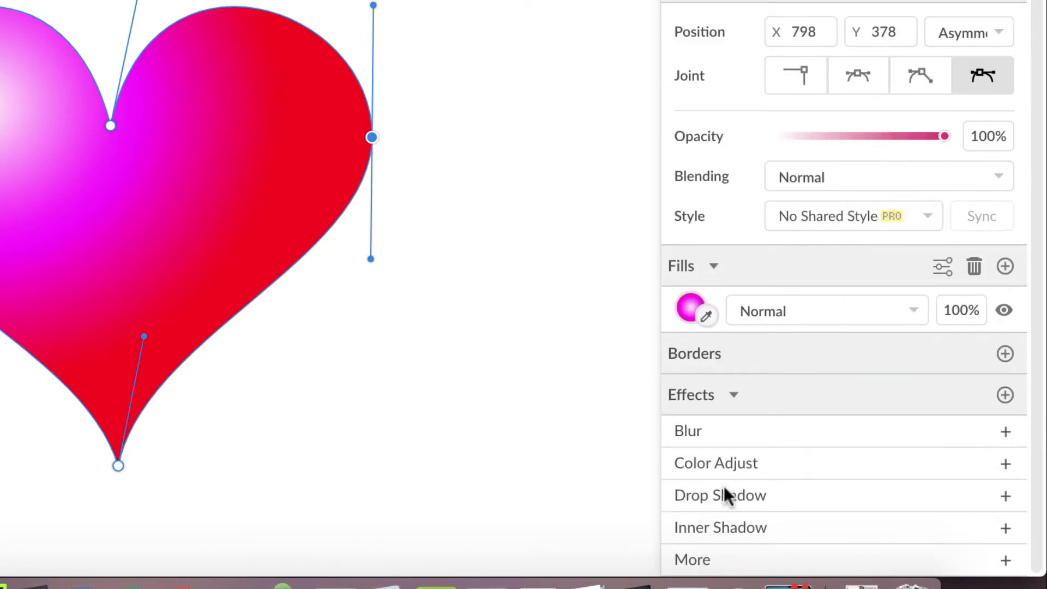
{"action": "left_click", "coordinate": [724, 487]}
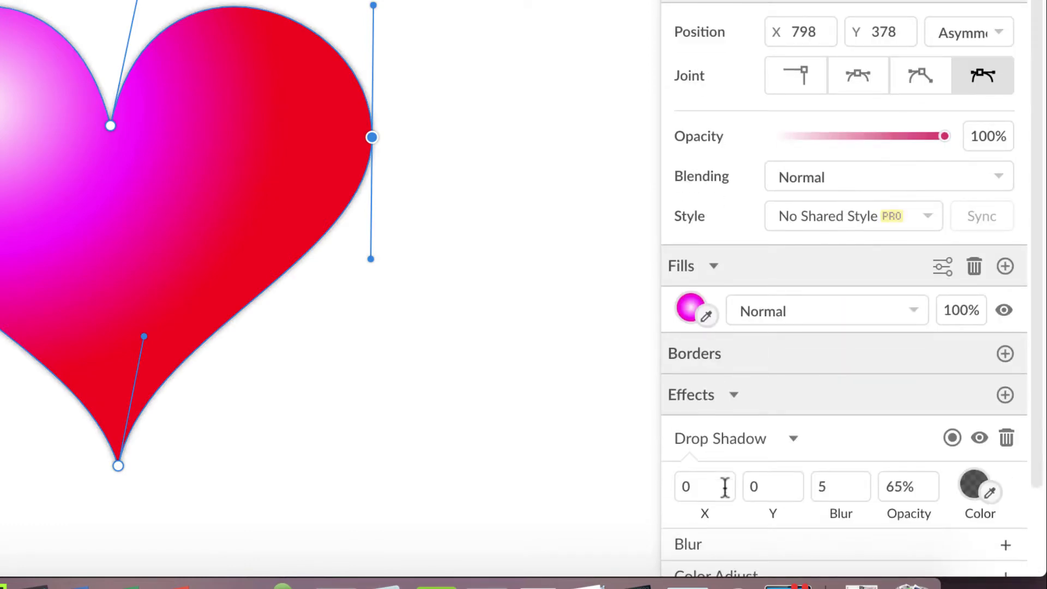
Set the shadow to X 10, Y 10, blur 10 and 50% opacity.
{"action": "left_click", "coordinate": [696, 485]}
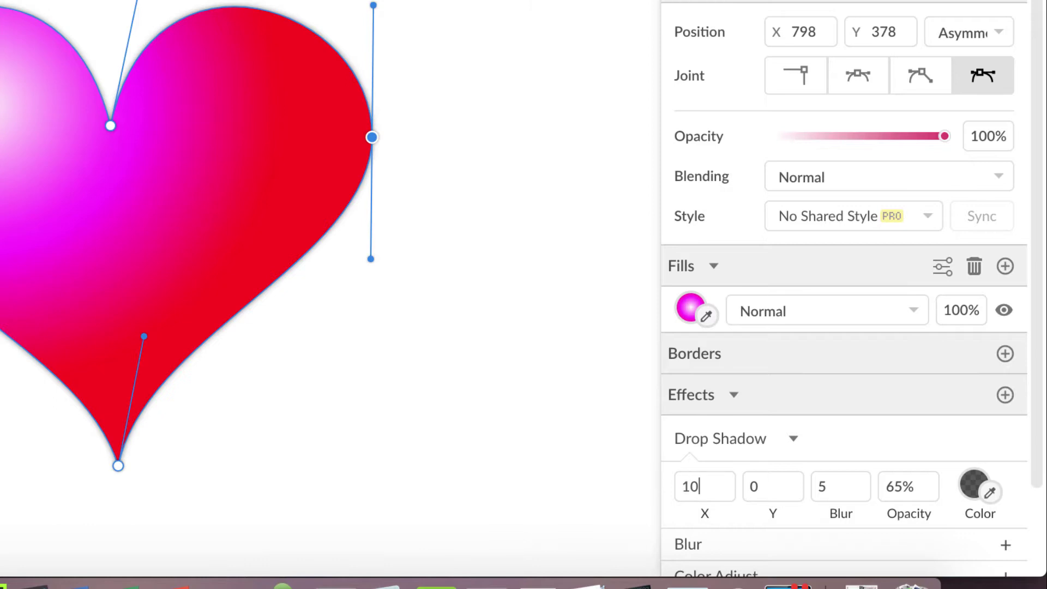
{"action": "key", "text": "Tab"}
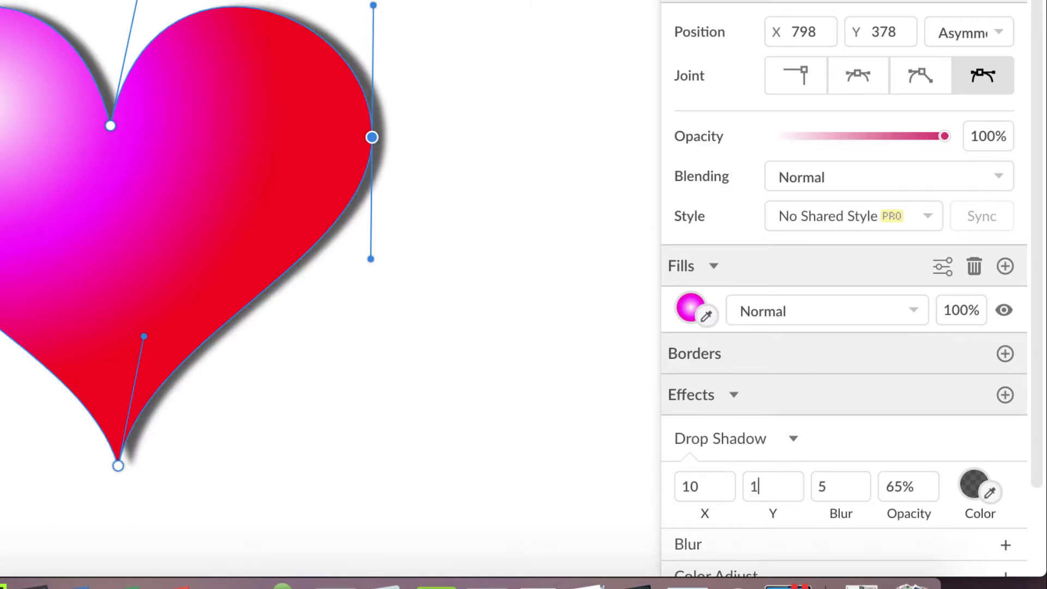
{"action": "type", "text": "10"}
{"action": "key", "text": "Tab"}
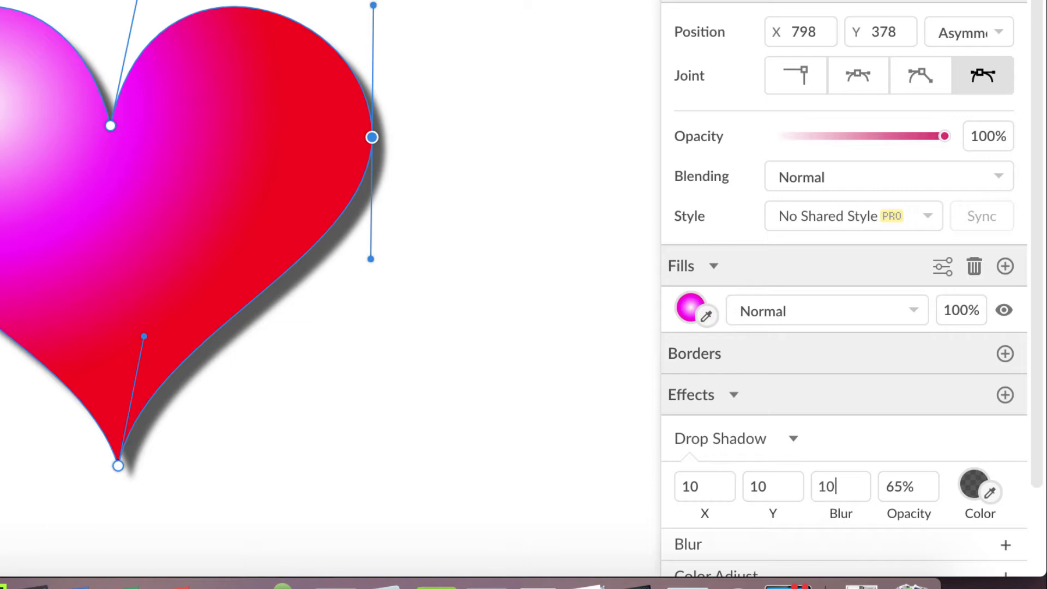
{"action": "key", "text": "Tab"}
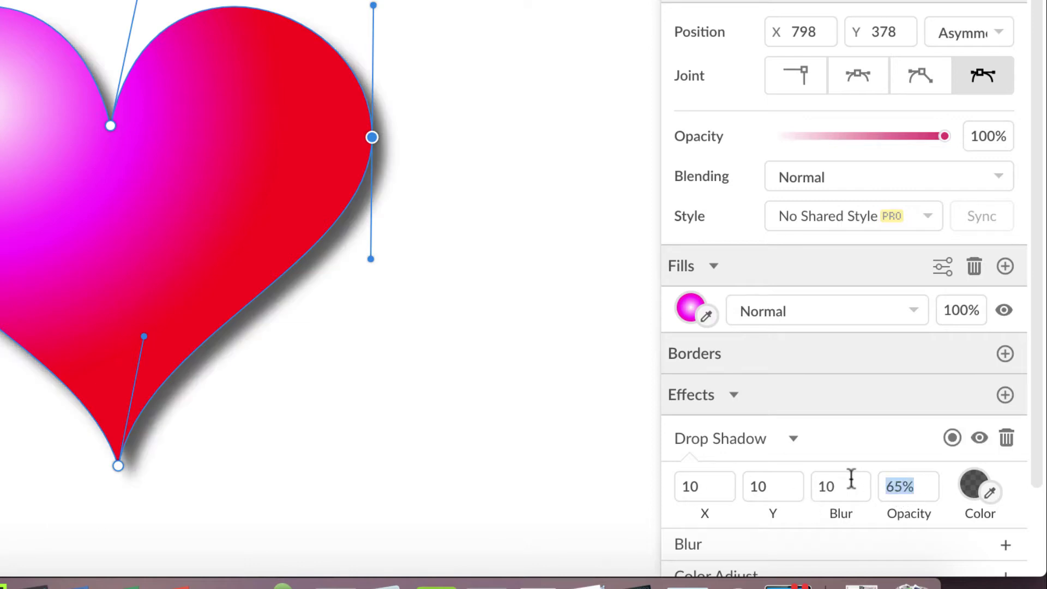
{"action": "type", "text": "50"}
{"action": "key", "text": "Return"}
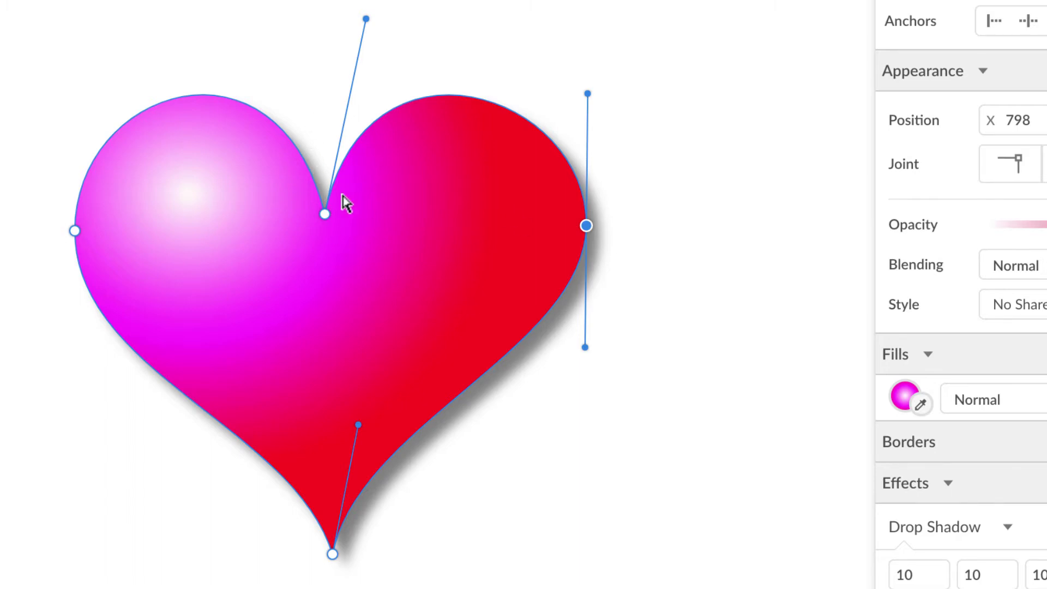
Change the top-centre notch anchor from a straight joint to a disconnected joint.
{"action": "left_click", "coordinate": [324, 213]}
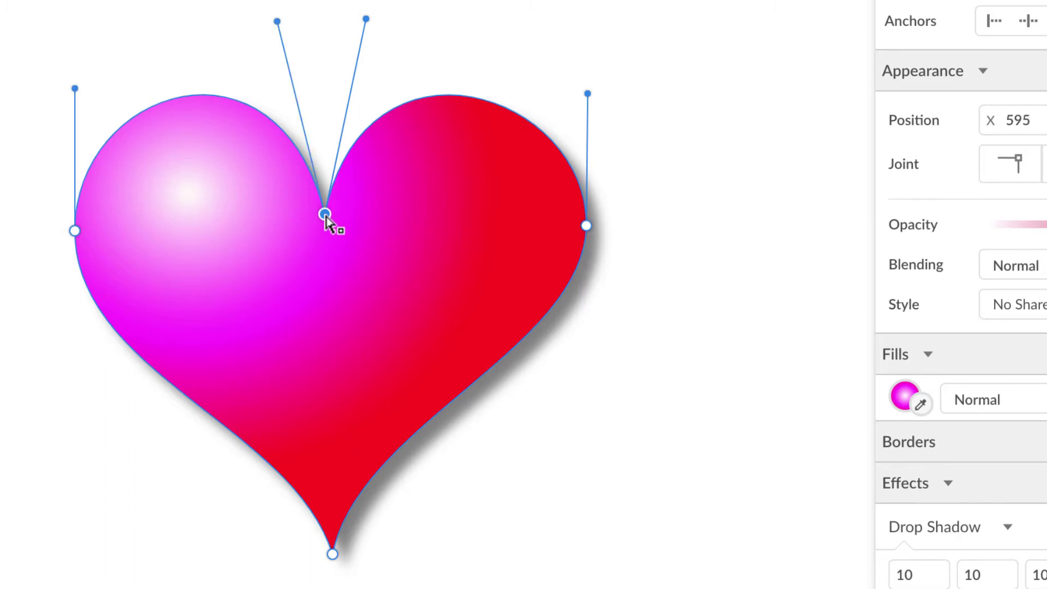
{"action": "left_click", "coordinate": [1009, 160]}
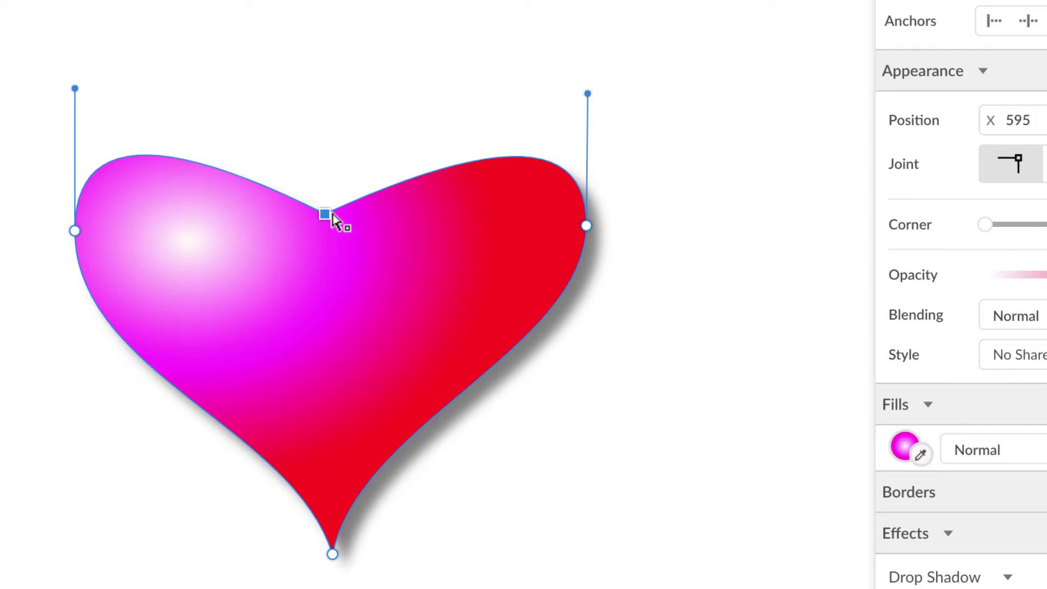
{"action": "key", "text": "3"}
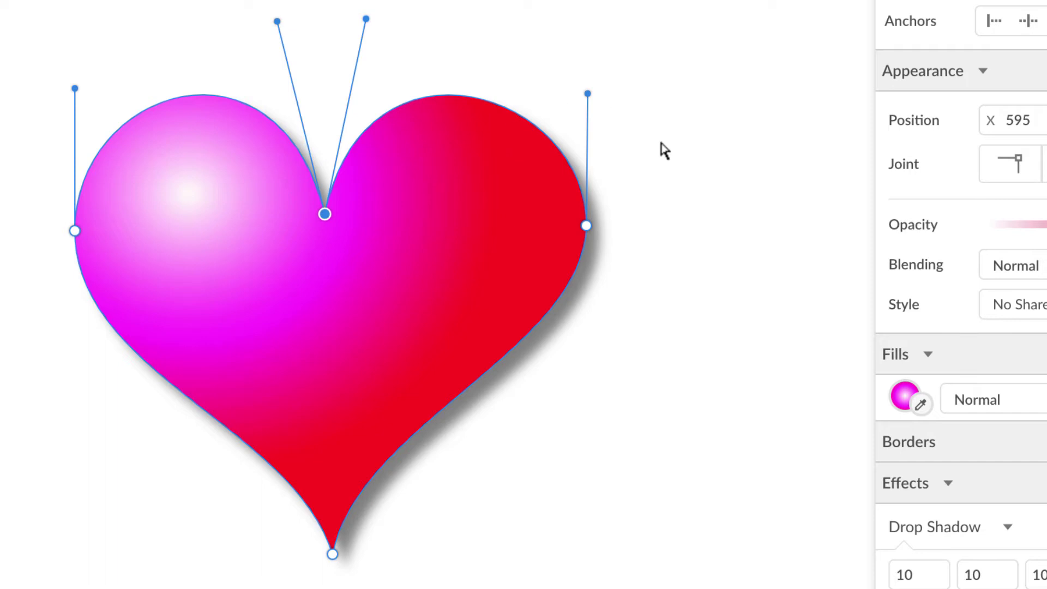
Make the bottom anchor a disconnected joint and drag both its handles up inward into a sharp tip.
{"action": "left_click", "coordinate": [333, 555]}
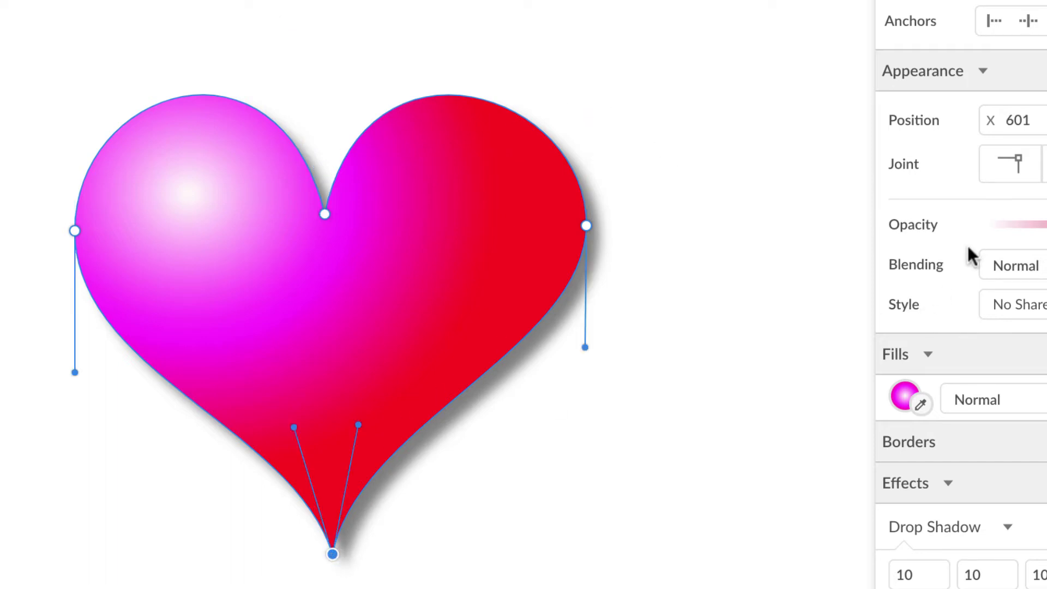
{"action": "left_click", "coordinate": [1015, 166]}
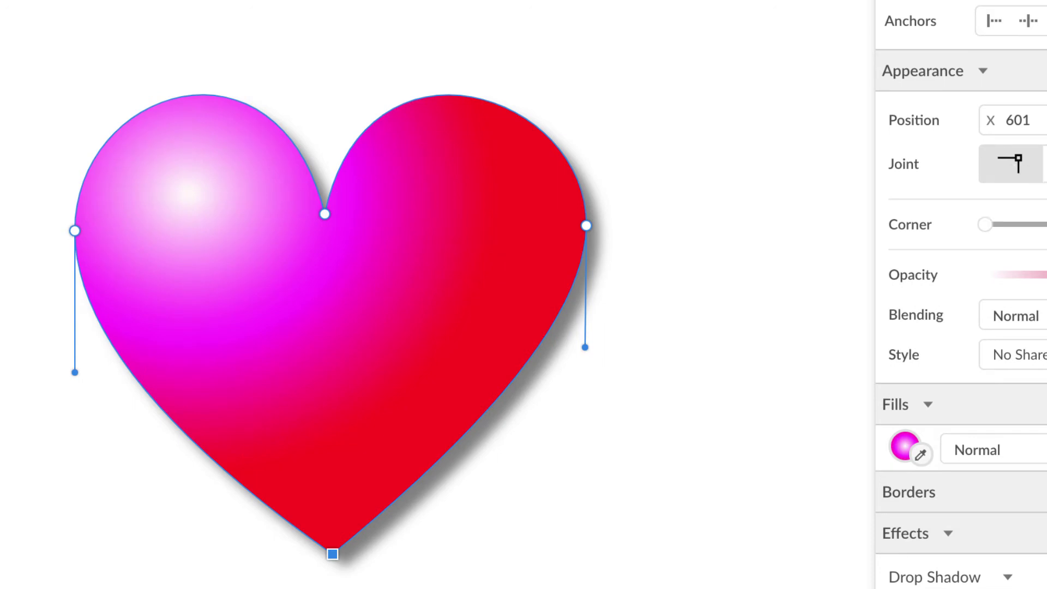
{"action": "left_click", "coordinate": [1018, 164]}
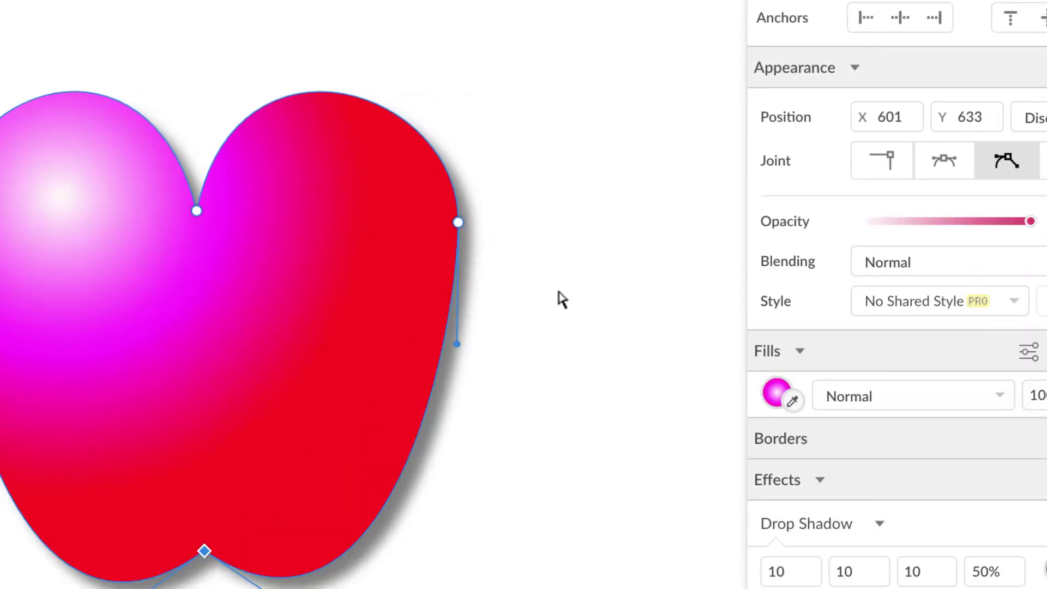
{"action": "scroll", "coordinate": [451, 334], "scroll_direction": "down", "scroll_amount": 2}
{"action": "scroll", "coordinate": [455, 335], "scroll_direction": "down", "scroll_amount": 1}
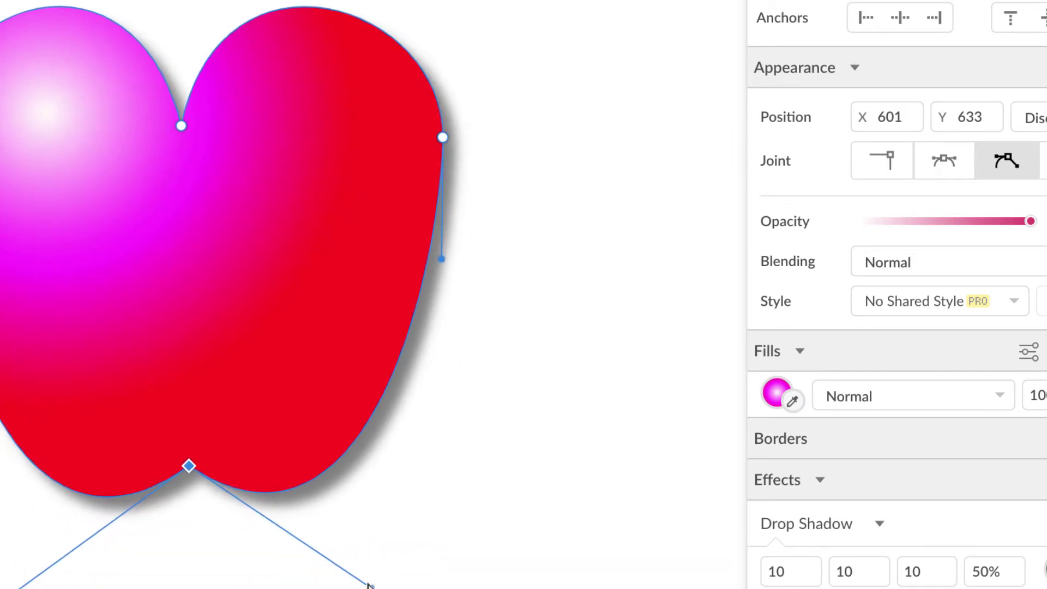
{"action": "left_click_drag", "start_coordinate": [370, 586], "coordinate": [247, 339]}
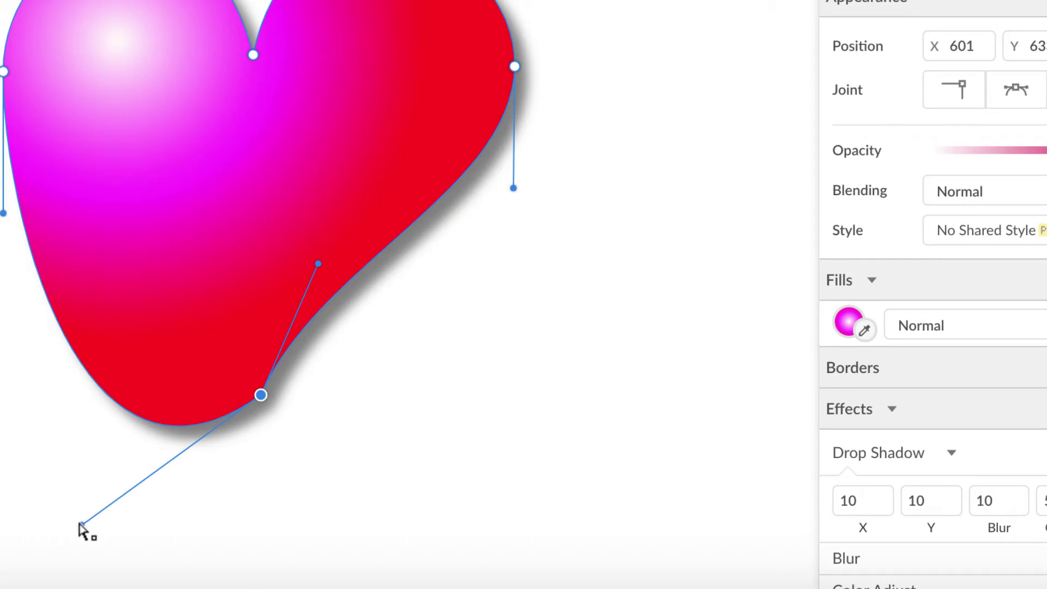
{"action": "left_click_drag", "start_coordinate": [81, 524], "coordinate": [225, 267]}
{"action": "left_click_drag", "start_coordinate": [385, 397], "coordinate": [379, 401]}
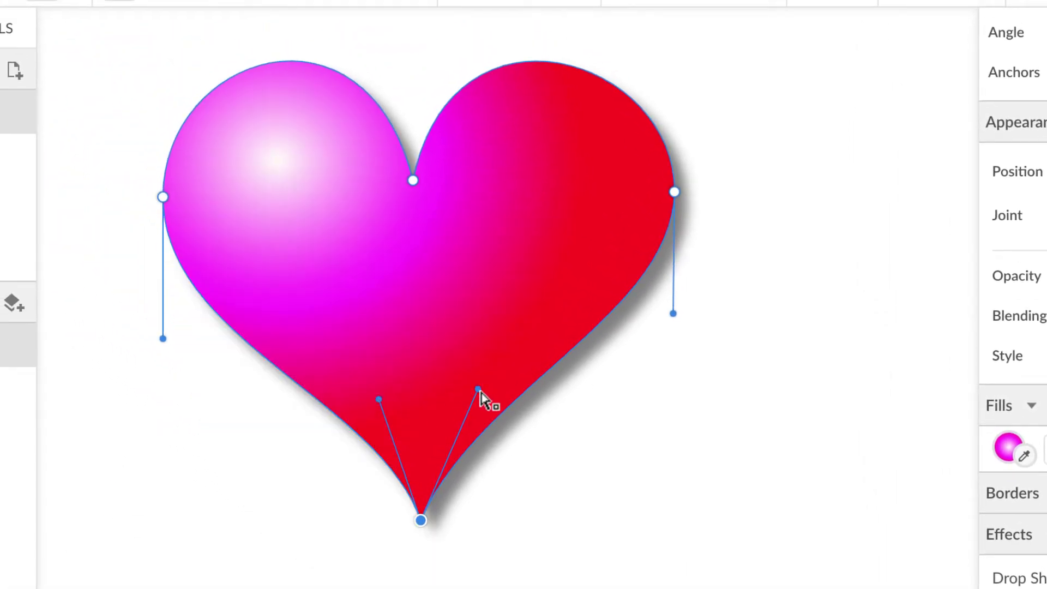
{"action": "left_click_drag", "start_coordinate": [477, 391], "coordinate": [465, 396]}
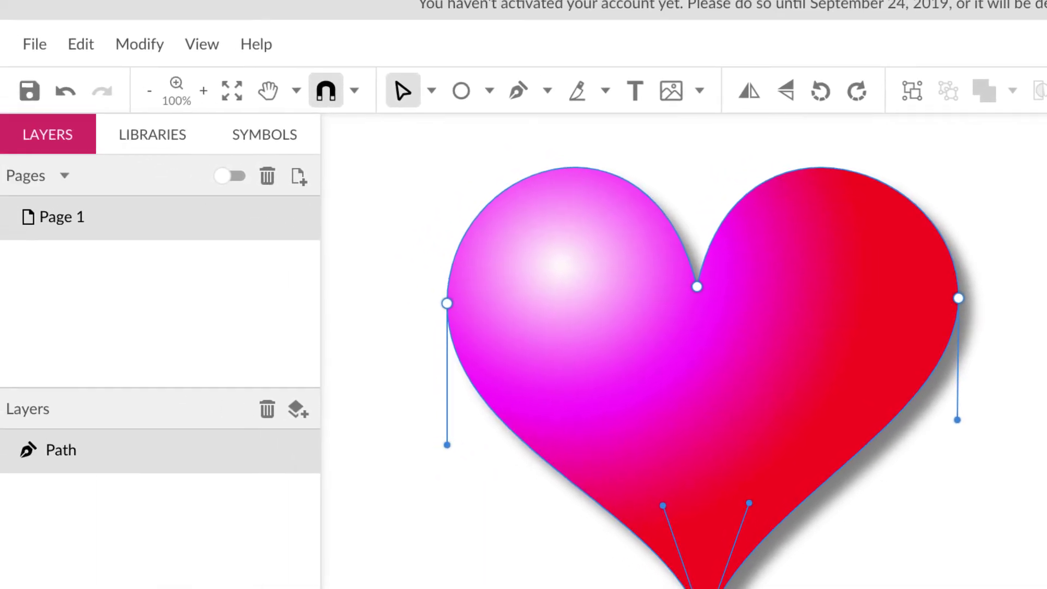
Save the heart to the cloud under the name 6heart, then copy its share link.
{"action": "left_click", "coordinate": [42, 45]}
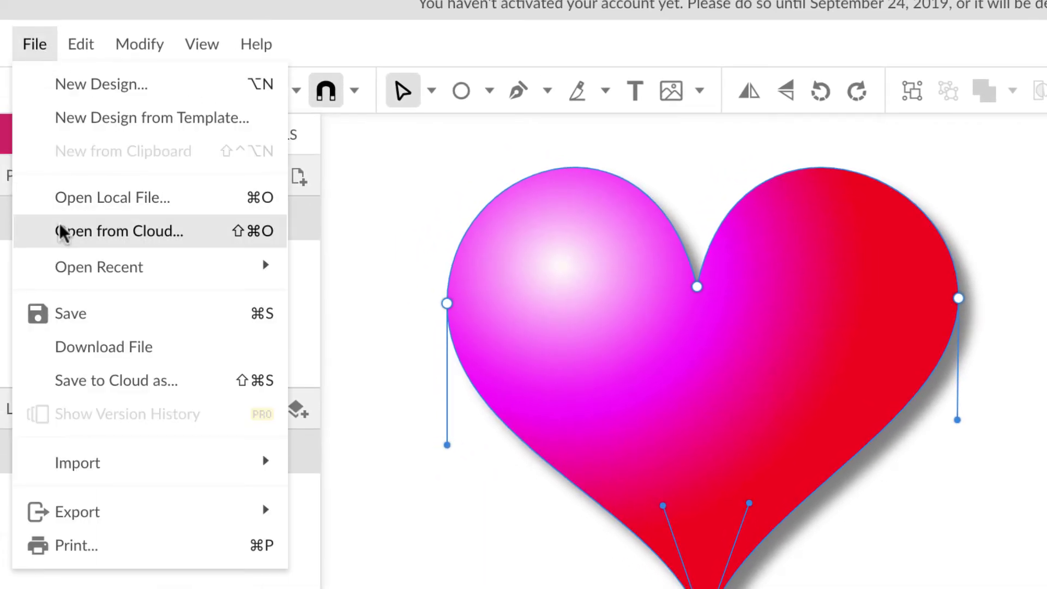
{"action": "left_click", "coordinate": [80, 313]}
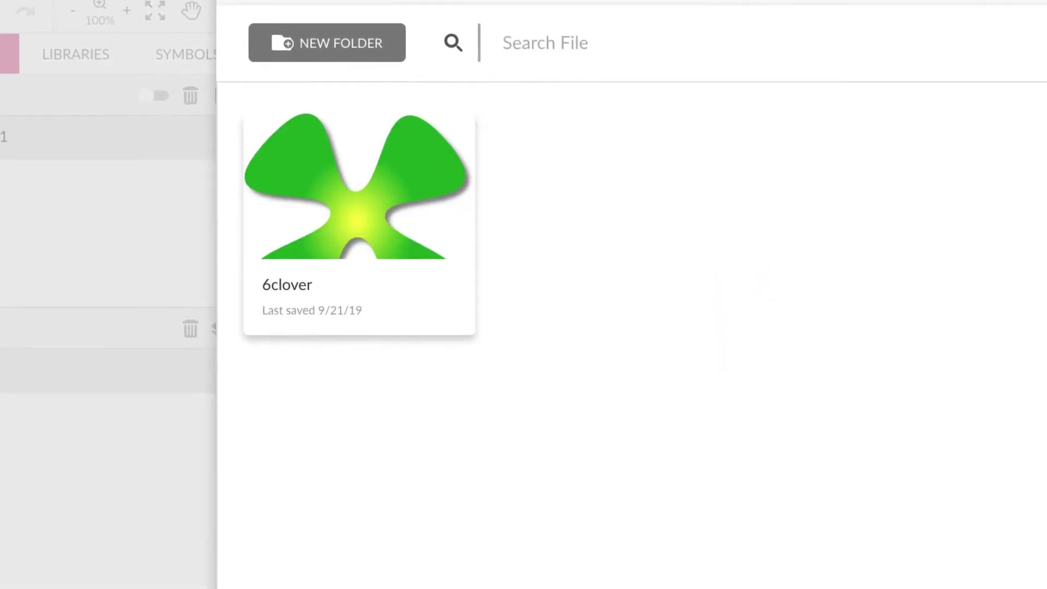
{"action": "type", "text": "6"}
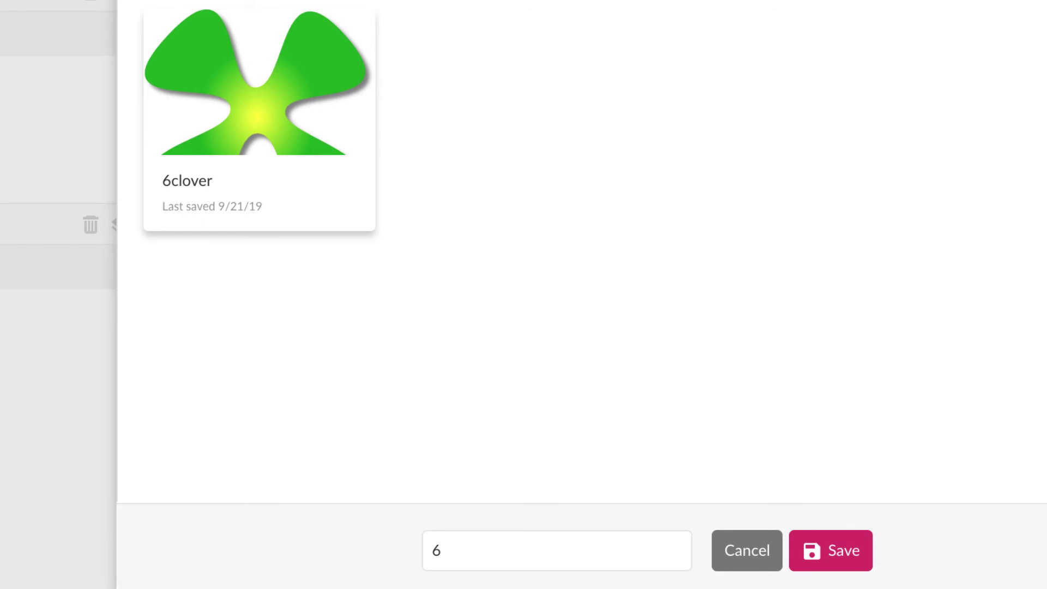
{"action": "type", "text": "heart"}
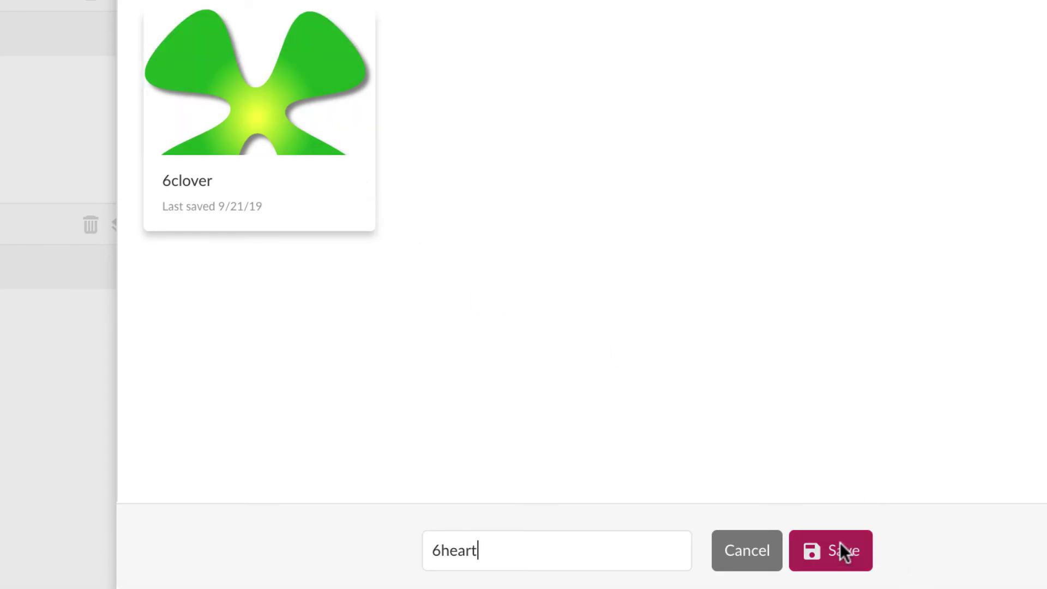
{"action": "left_click", "coordinate": [838, 544]}
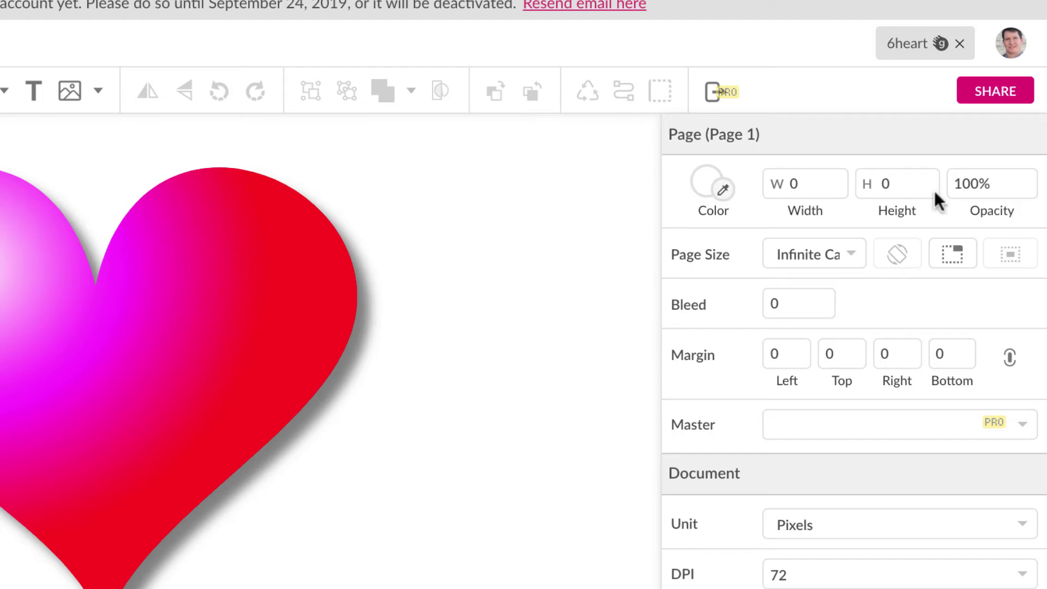
{"action": "left_click", "coordinate": [1004, 94]}
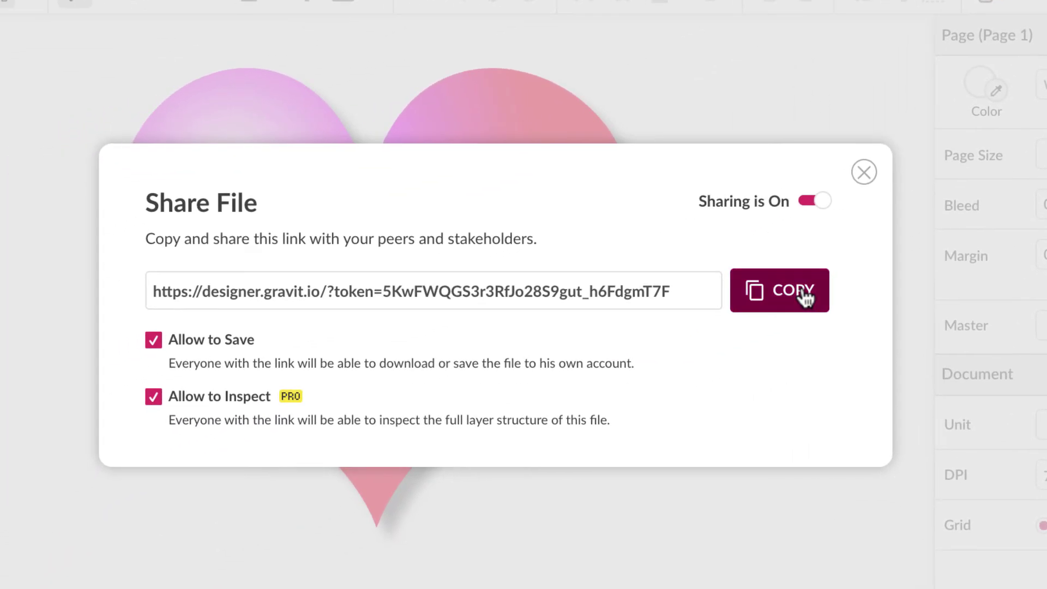
{"action": "left_click", "coordinate": [531, 396]}
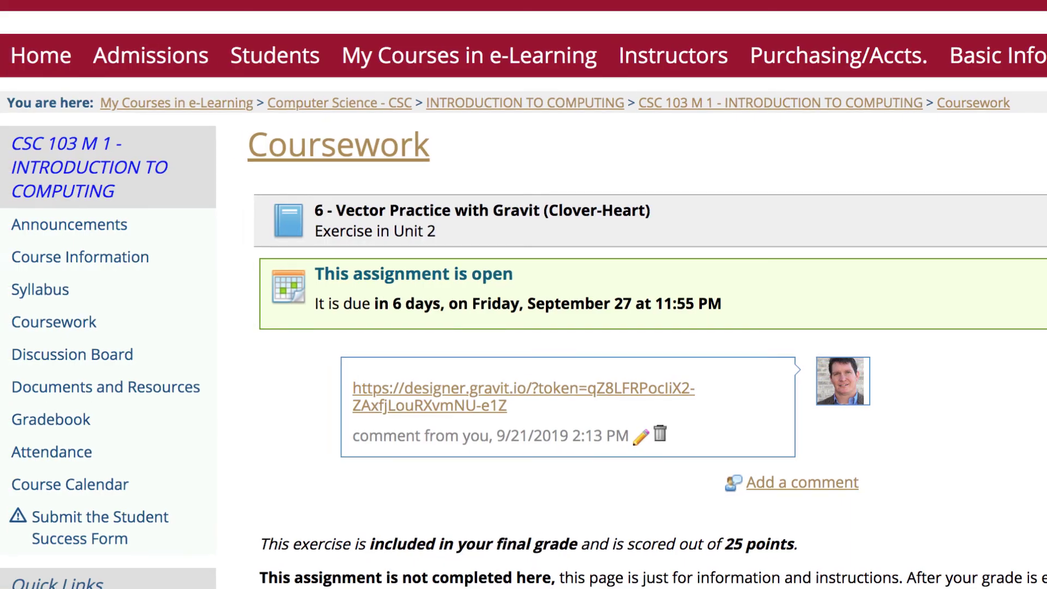
Edit the assignment comment and start a new line below the existing clover link.
{"action": "scroll", "coordinate": [580, 424], "scroll_direction": "down", "scroll_amount": 3}
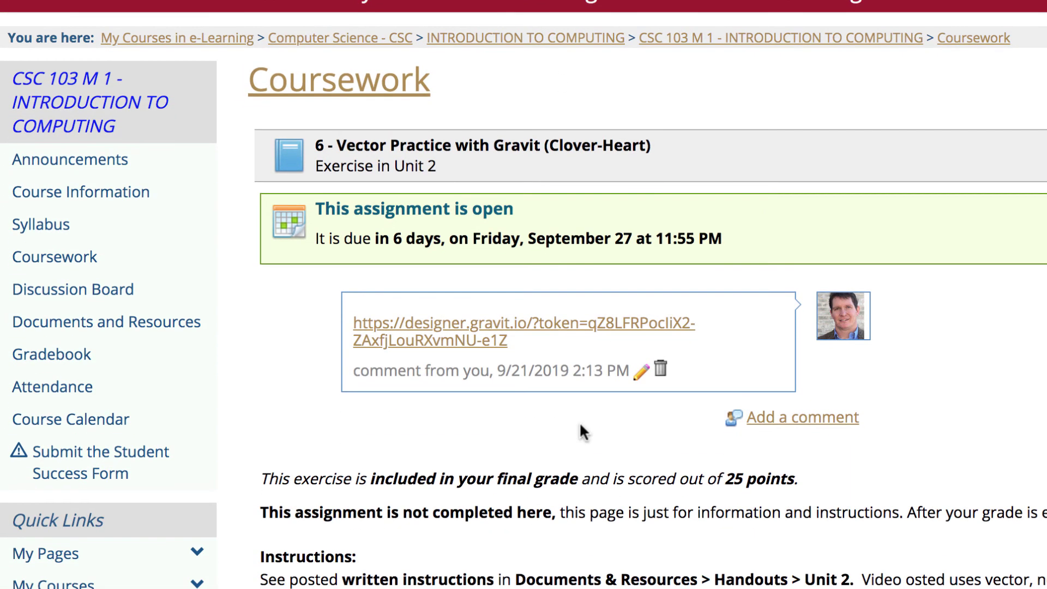
{"action": "left_click", "coordinate": [641, 373]}
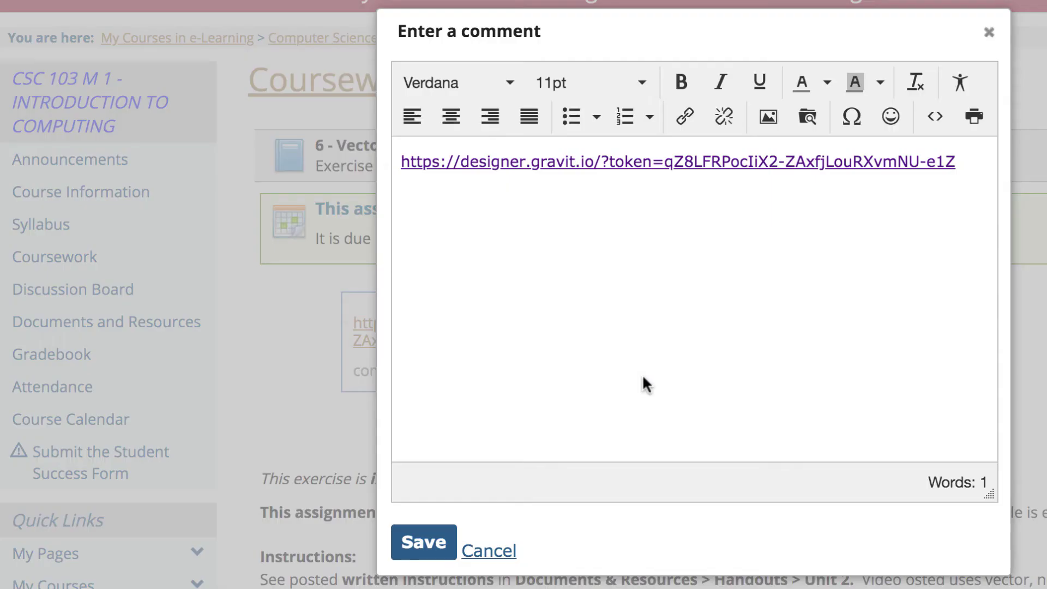
{"action": "triple_click", "coordinate": [966, 168]}
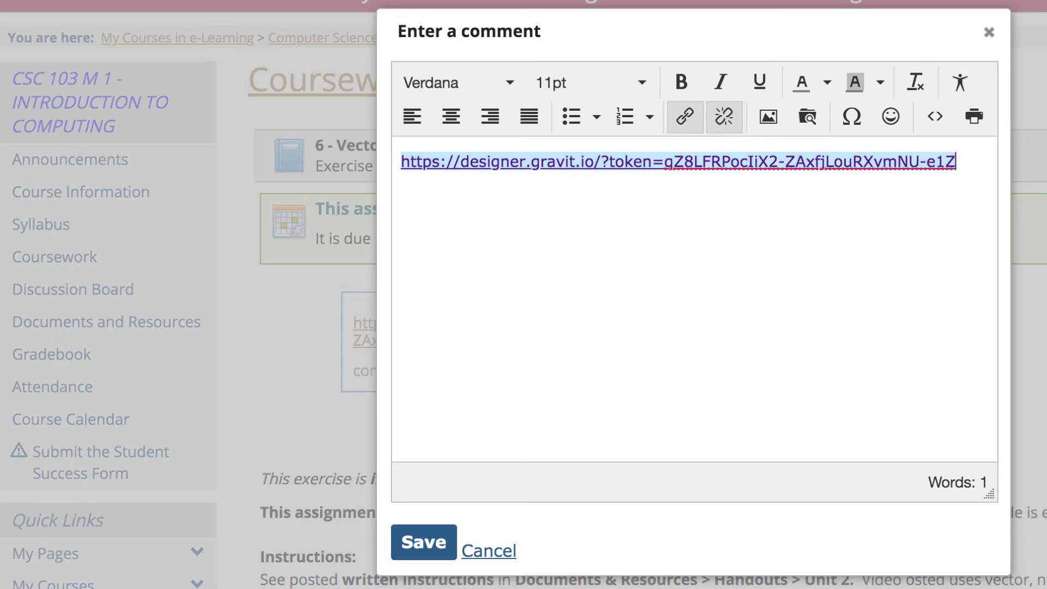
{"action": "key", "text": "Right"}
{"action": "key", "text": "Return"}
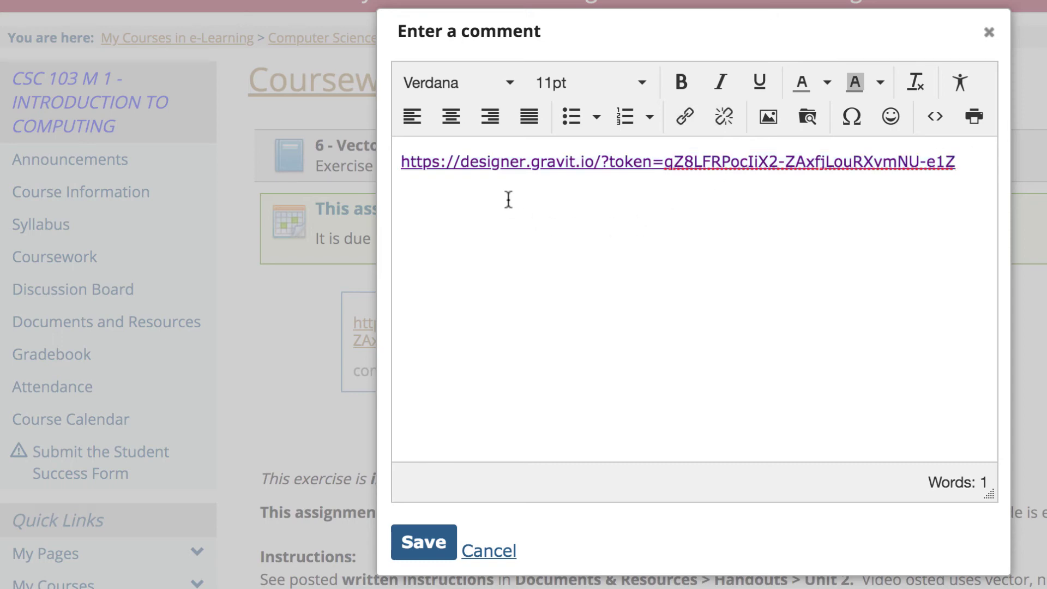
Insert the copied heart share link opening in a new window, and save the comment.
{"action": "left_click", "coordinate": [685, 118]}
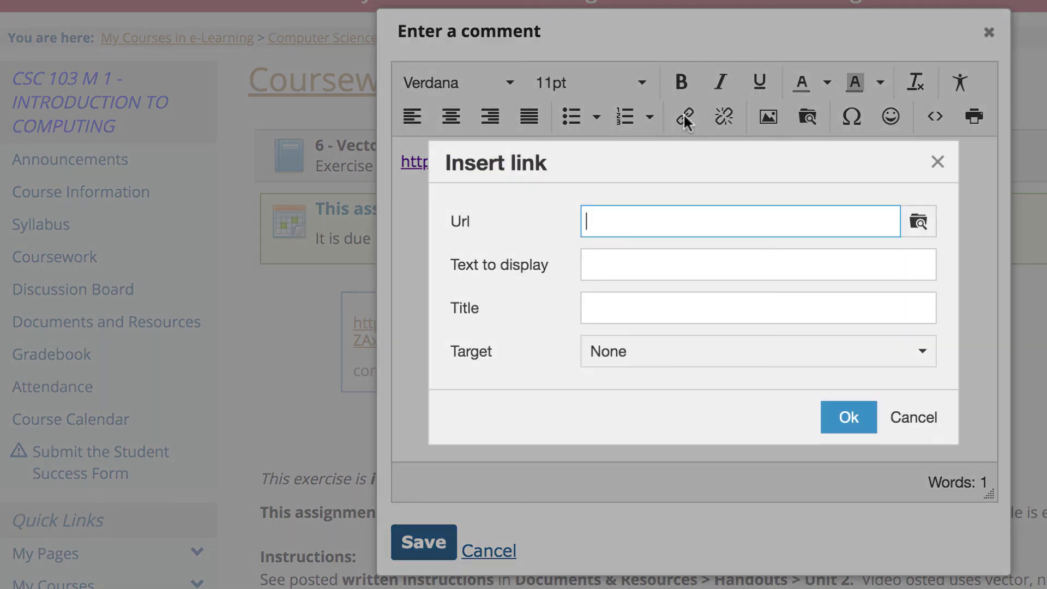
{"action": "key", "text": "super+v"}
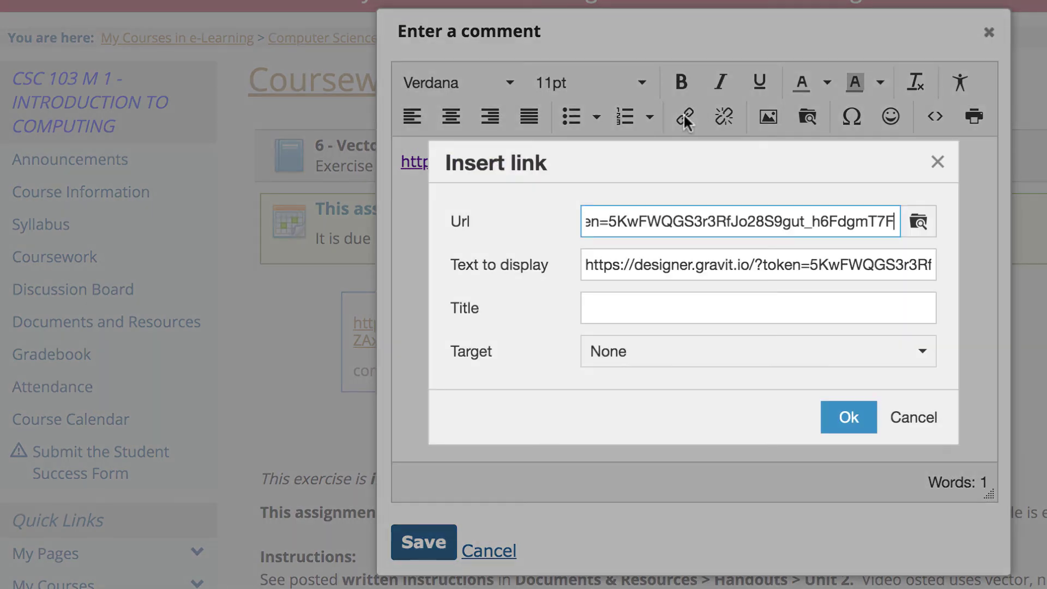
{"action": "left_click", "coordinate": [708, 352]}
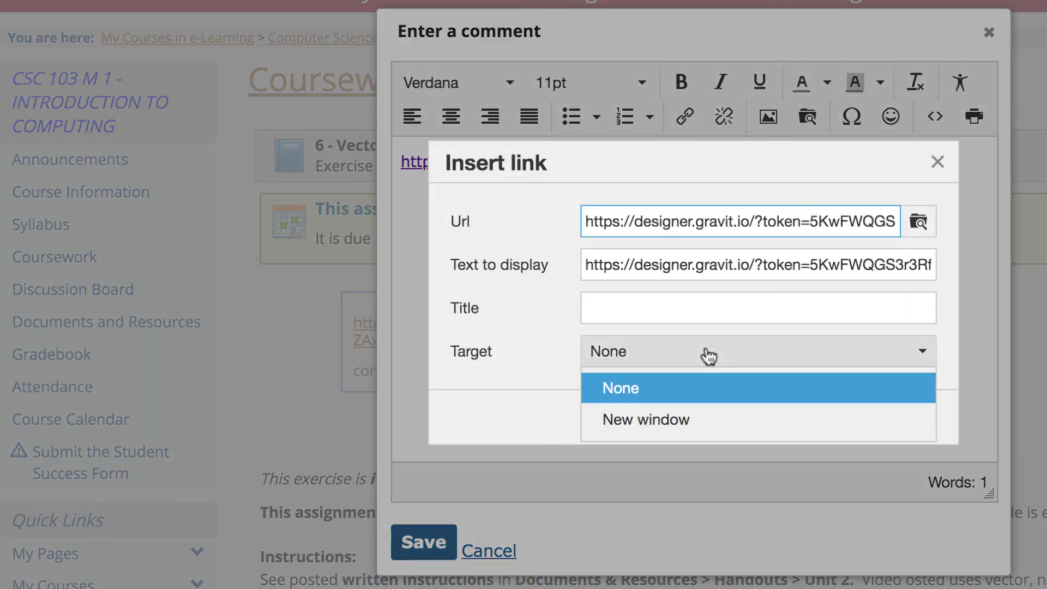
{"action": "left_click", "coordinate": [682, 422]}
{"action": "left_click", "coordinate": [837, 418]}
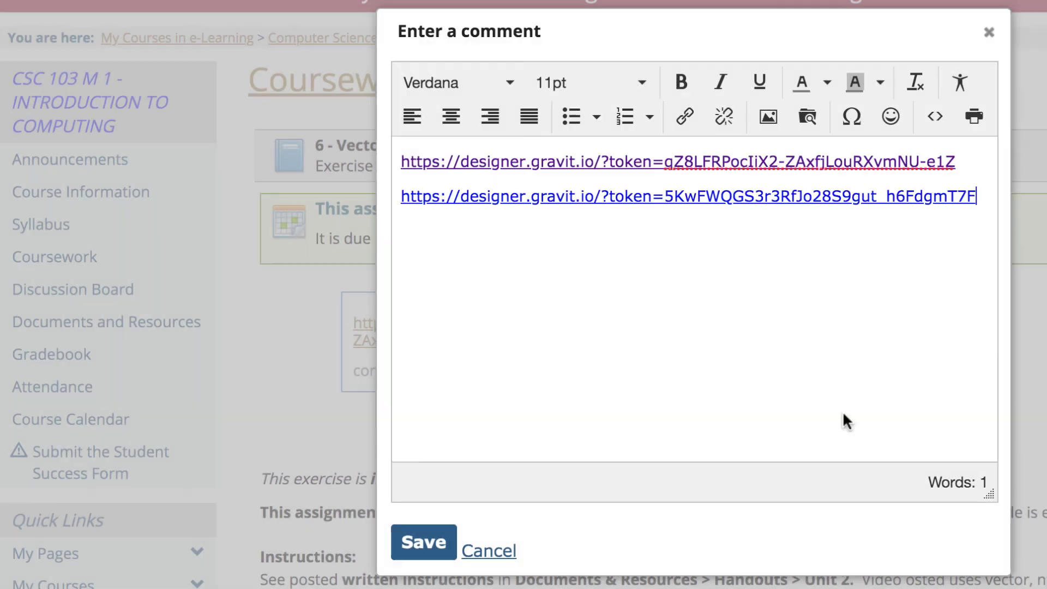
{"action": "left_click", "coordinate": [437, 542]}
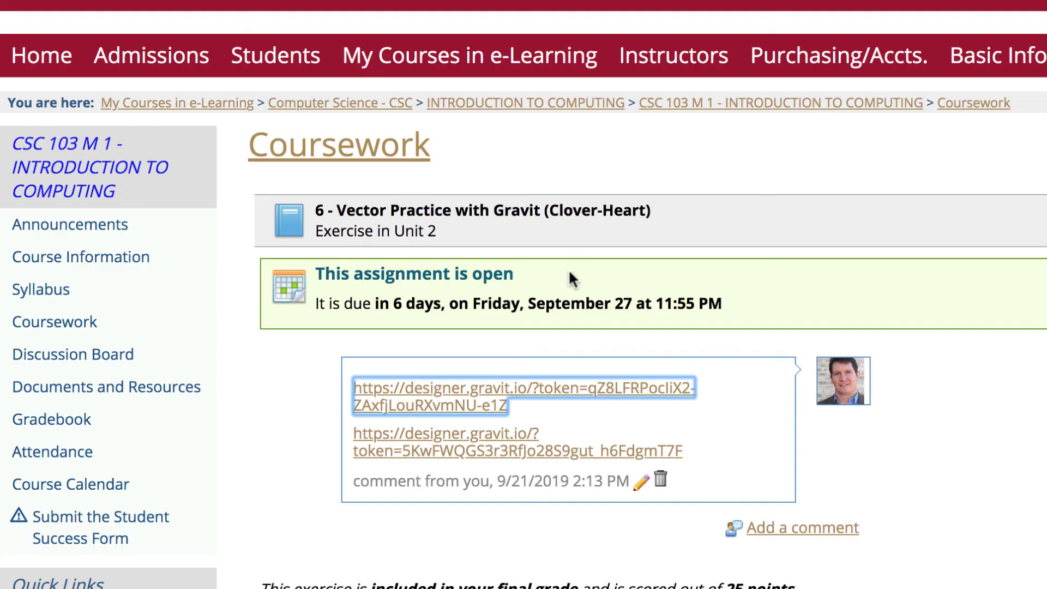
Open the new heart link and select then deselect the heart to verify its gradient and shadow.
{"action": "left_click", "coordinate": [532, 448]}
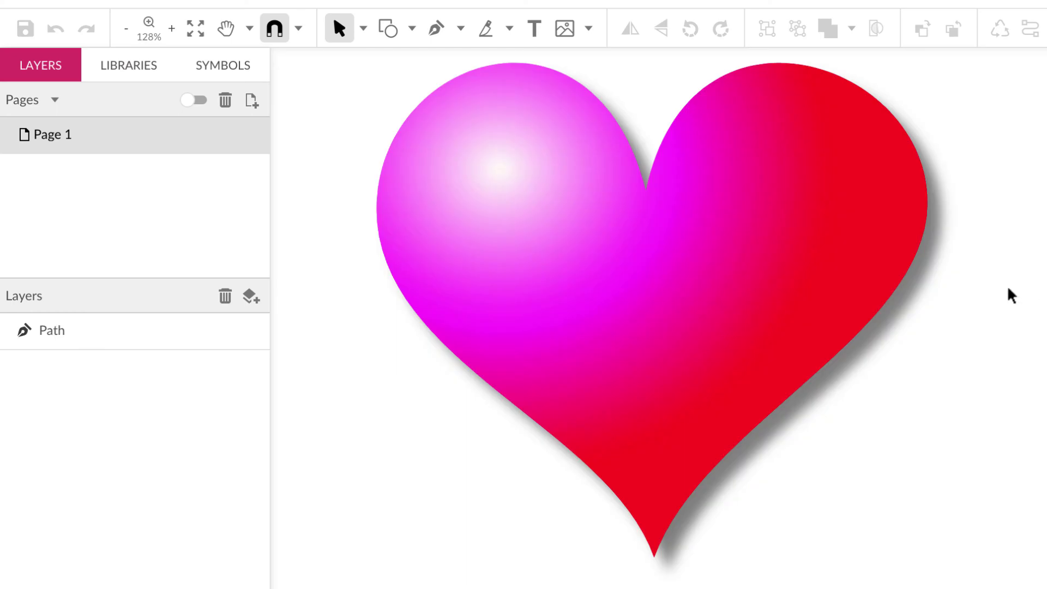
{"action": "left_click", "coordinate": [811, 154]}
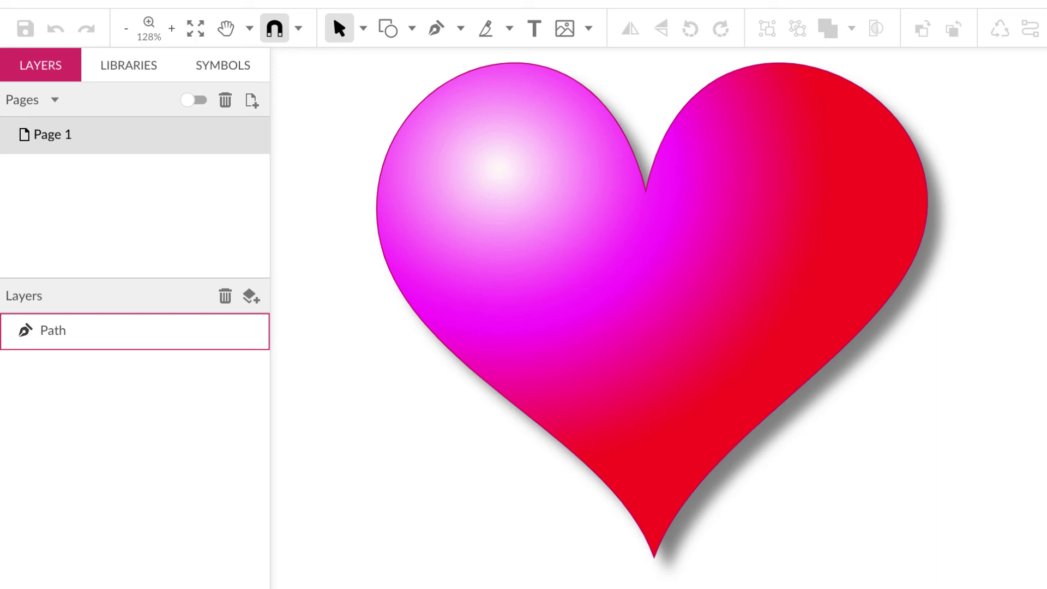
{"action": "left_click", "coordinate": [959, 101]}
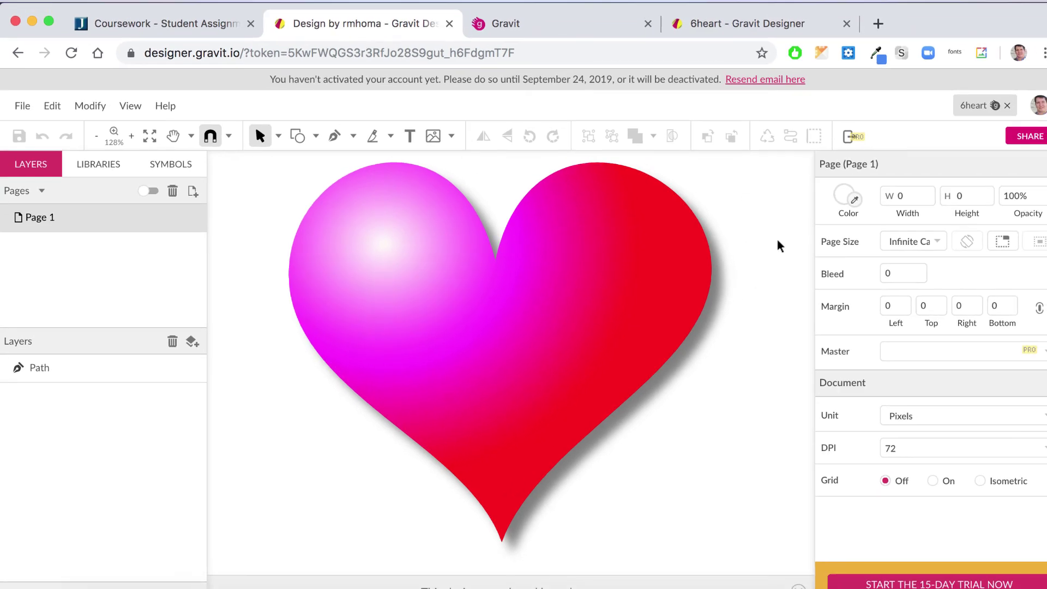